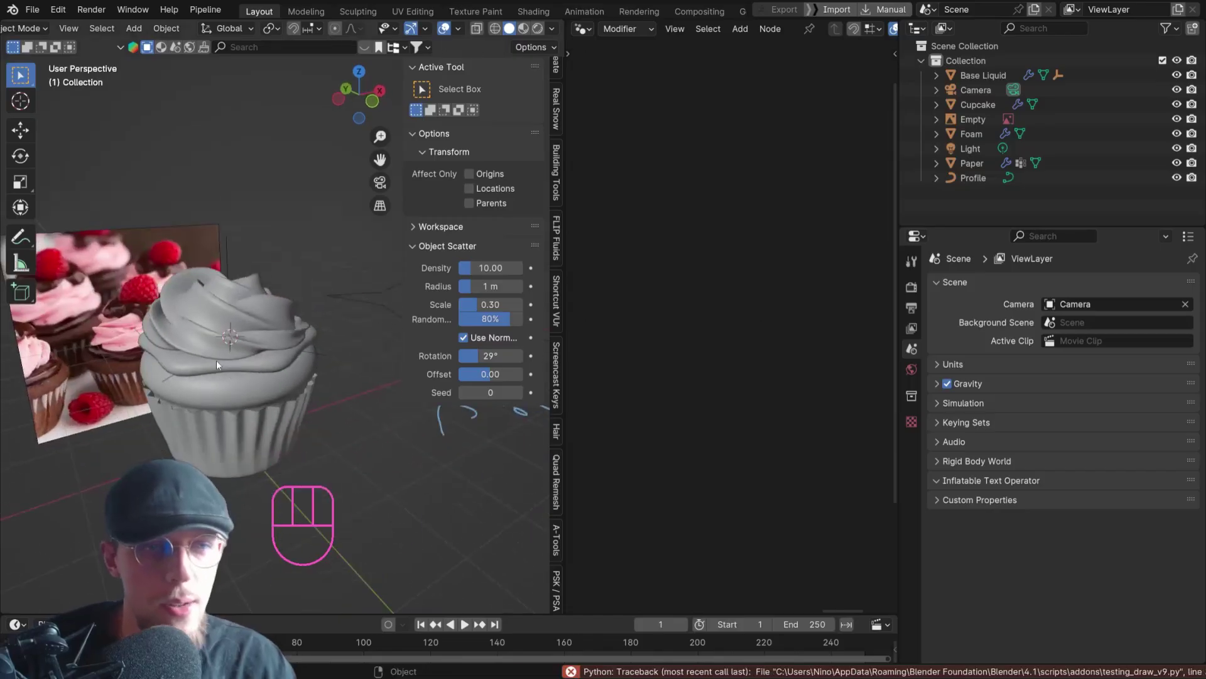
Pan and zoom the viewport to frame the cupcake
mouse_move(216, 363)
shift+middle_down()
mouse_move(301, 371)
mouse_move(197, 370)
shift+middle_up()
scroll(191, 323, up, 3)
scroll(287, 368, down, 3)
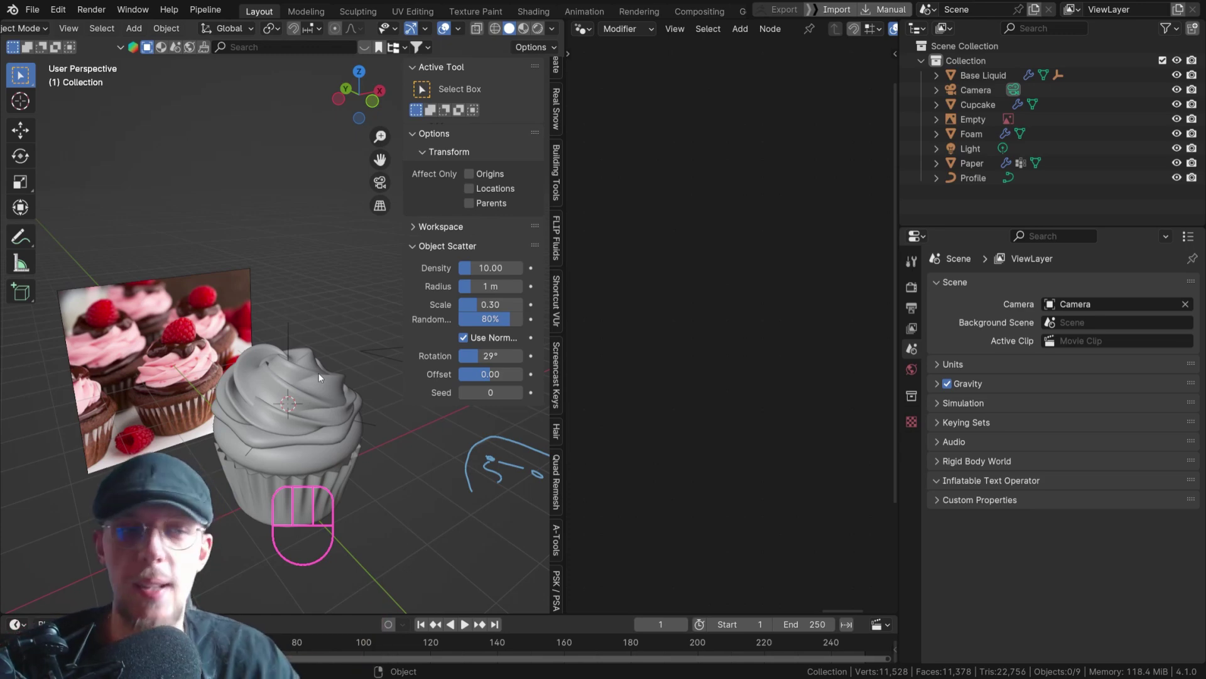
Add a UV sphere, raise it above the cupcake and shrink it to scale 0.419
key(shift+a)
mouse_move(287, 305)
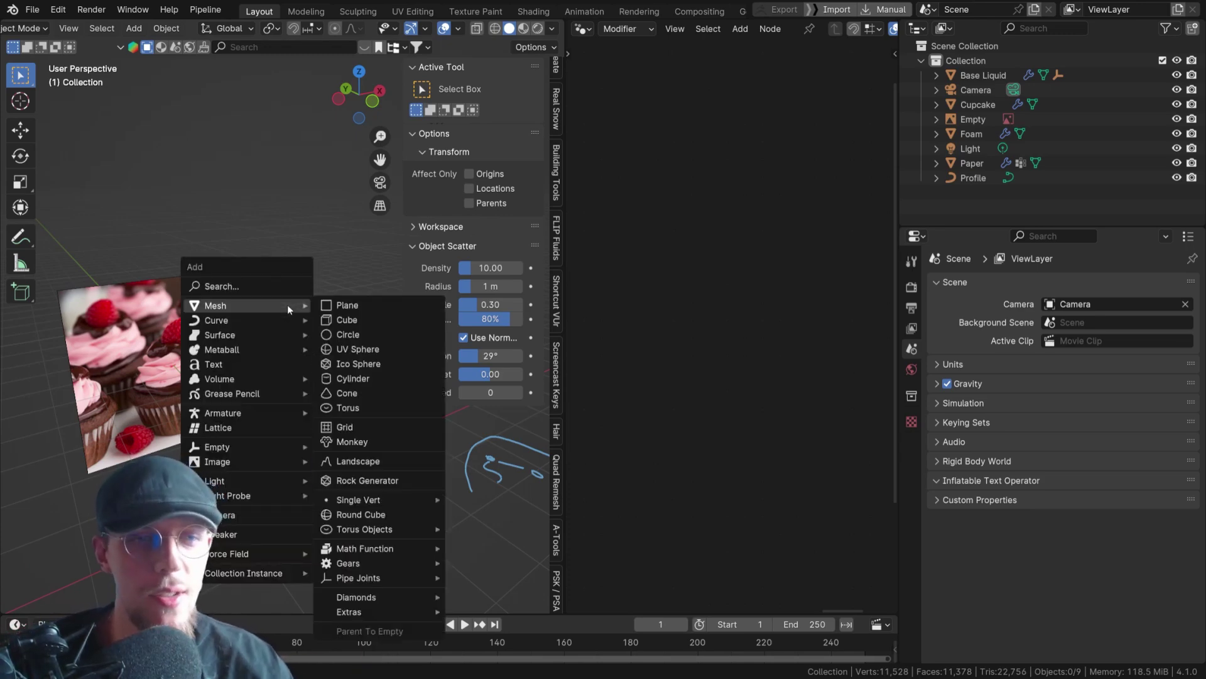
click(382, 350)
key(g)
click(382, 421)
key(s)
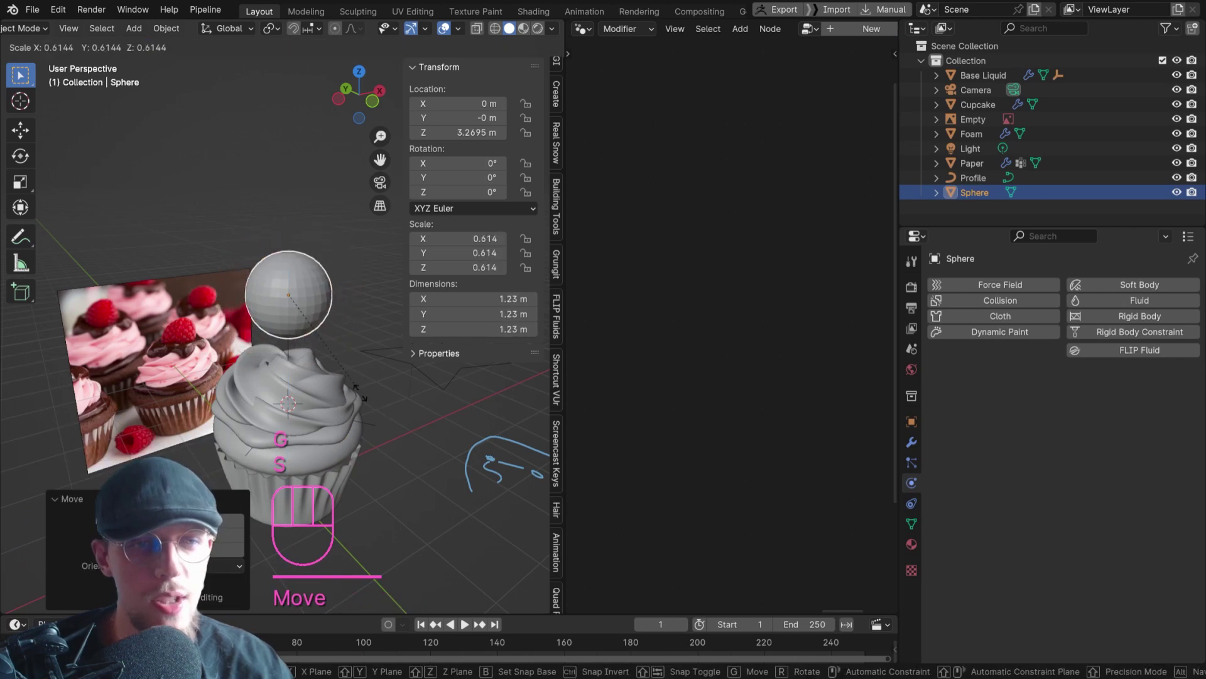
click(345, 373)
key(s)
middle_drag(345, 373, 311, 379)
click(371, 387)
Reposition the sphere so it sits directly above the frosting
key(g)
click(289, 364)
key(g)
click(384, 382)
key(g)
click(341, 385)
key(g)
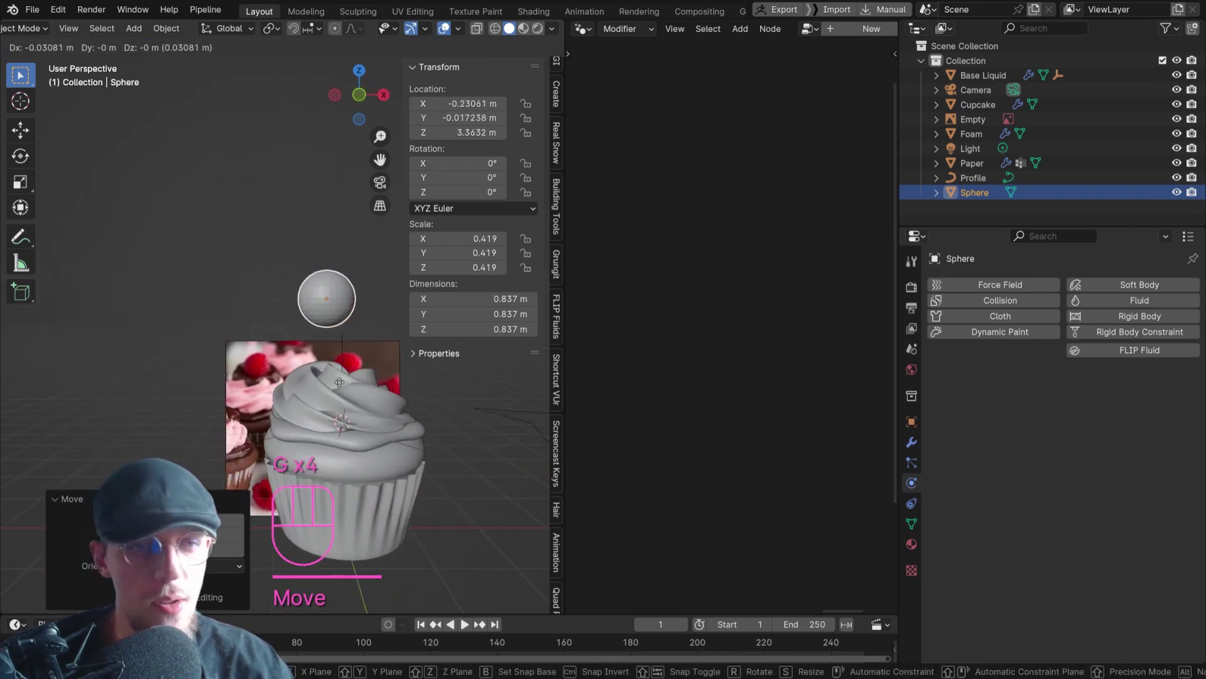
click(343, 368)
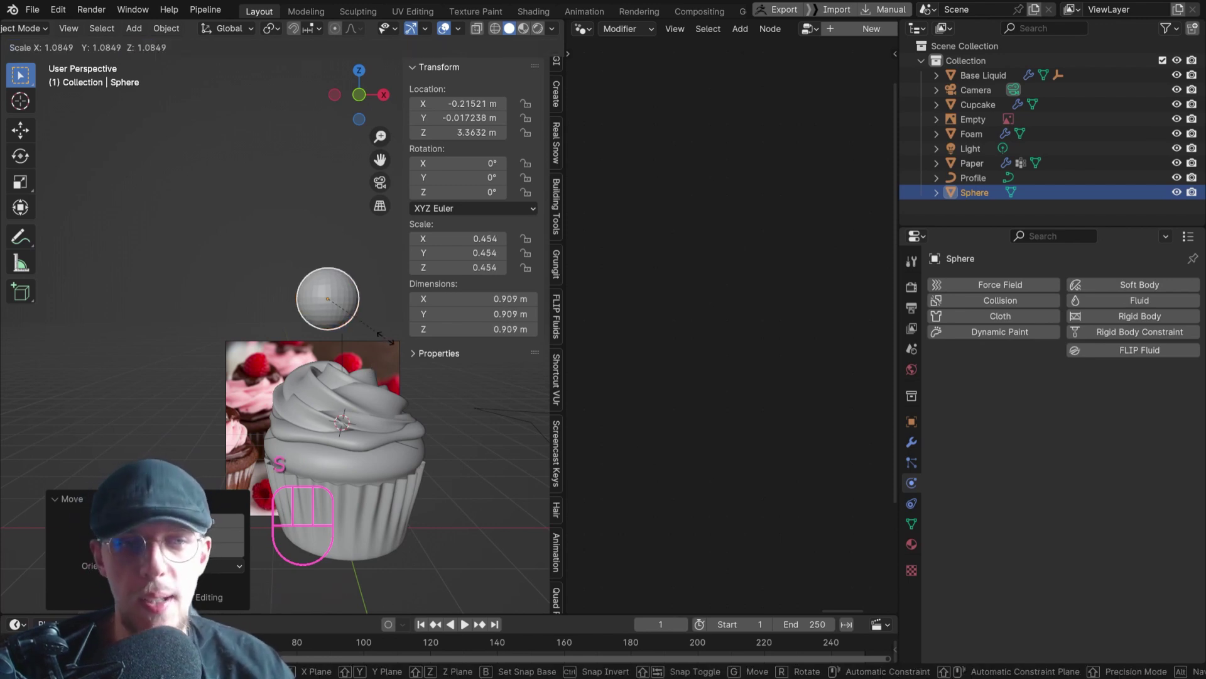
Enlarge the sphere to scale 0.454, then apply its scale so it reads 1.0
key(s)
click(335, 267)
middle_drag(331, 268, 343, 293)
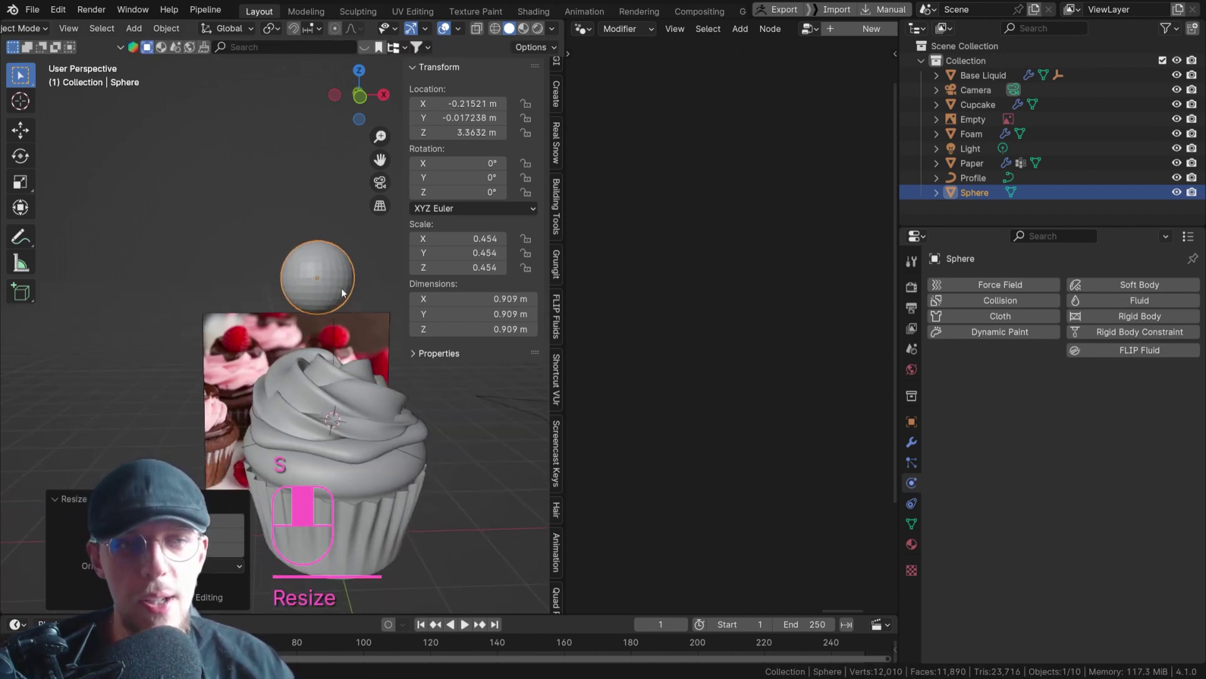
key(ctrl+a)
click(348, 278)
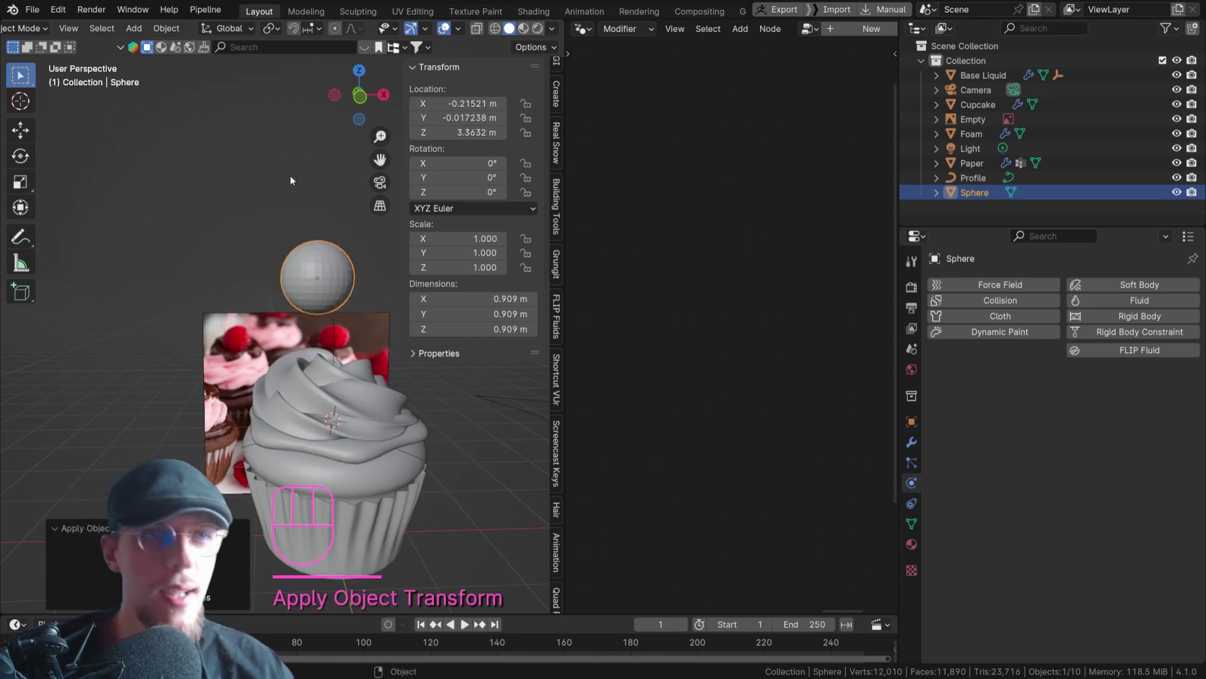
Apply Quick Liquid to the sphere, creating a liquid domain box around the cupcake
click(169, 29)
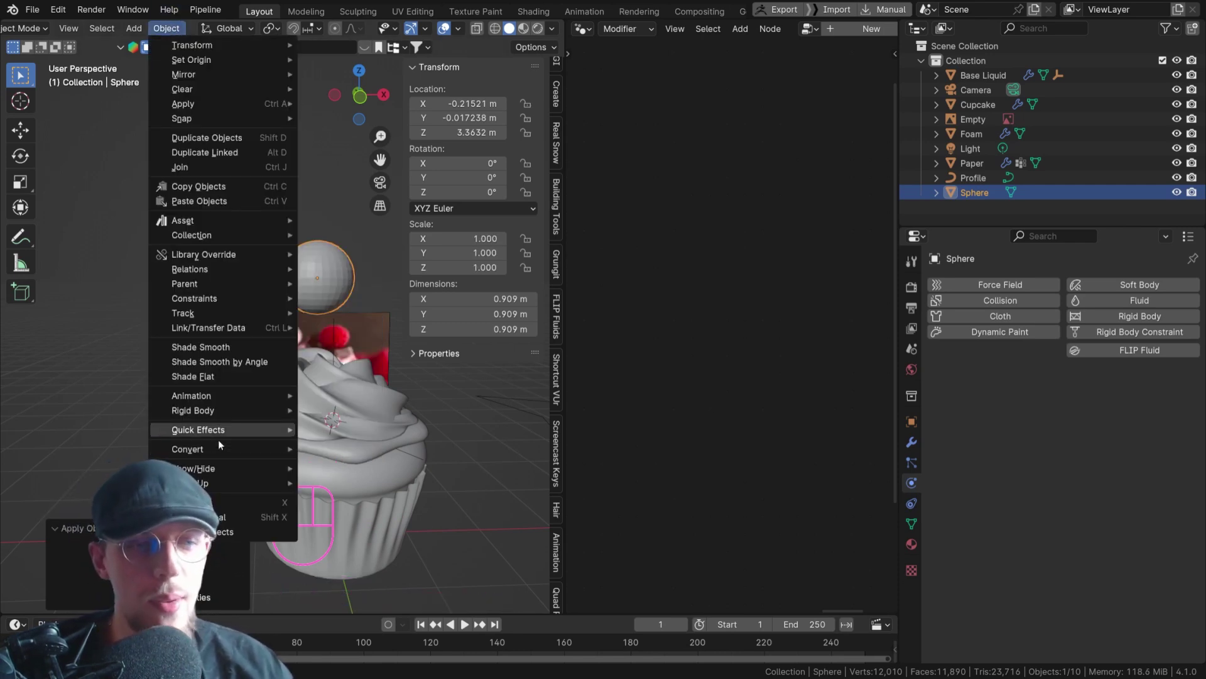
mouse_move(244, 431)
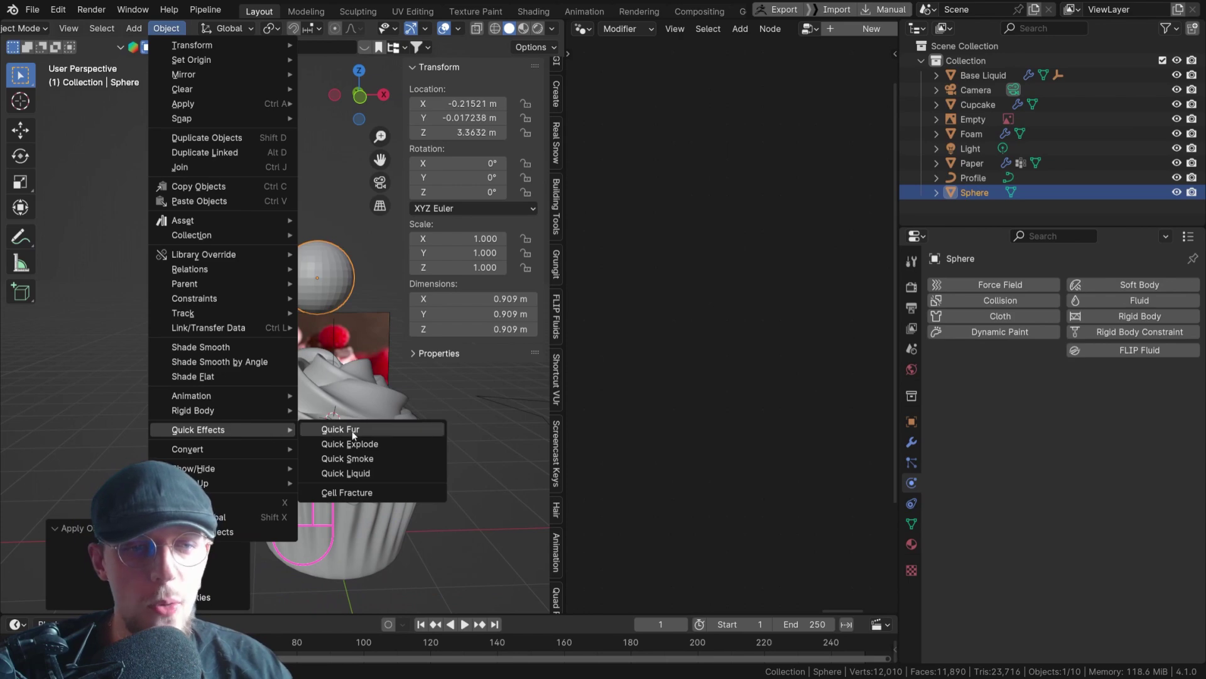
click(363, 477)
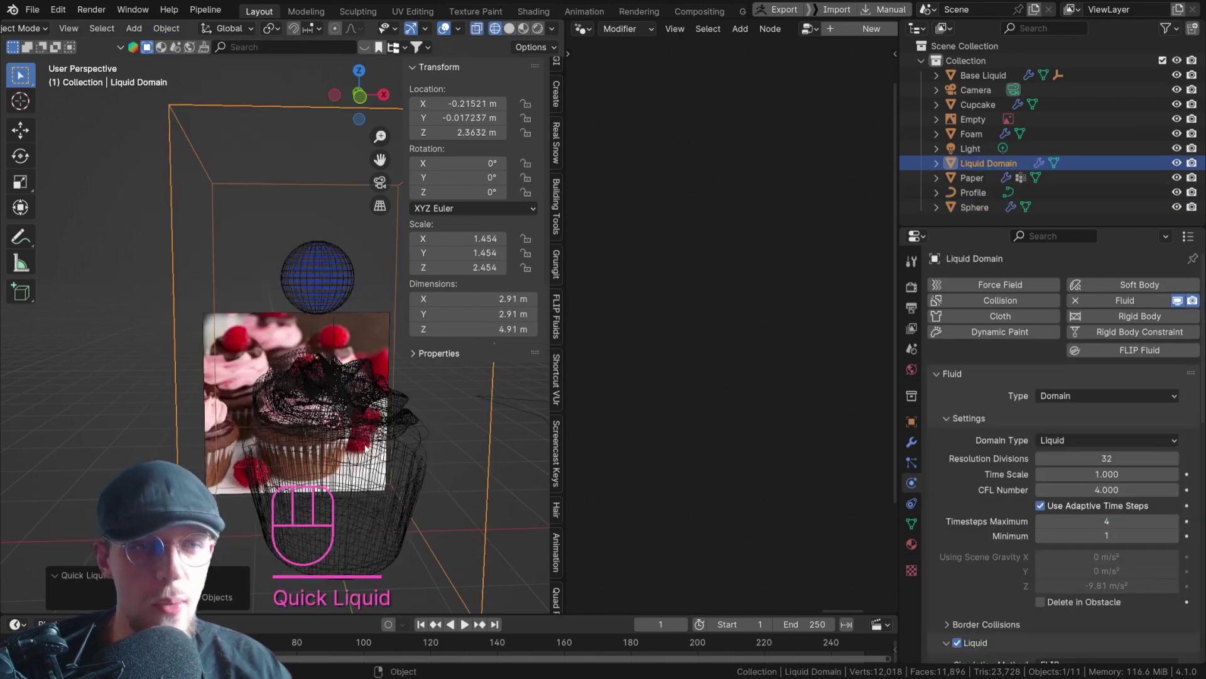
shift+middle_drag(365, 448, 284, 363)
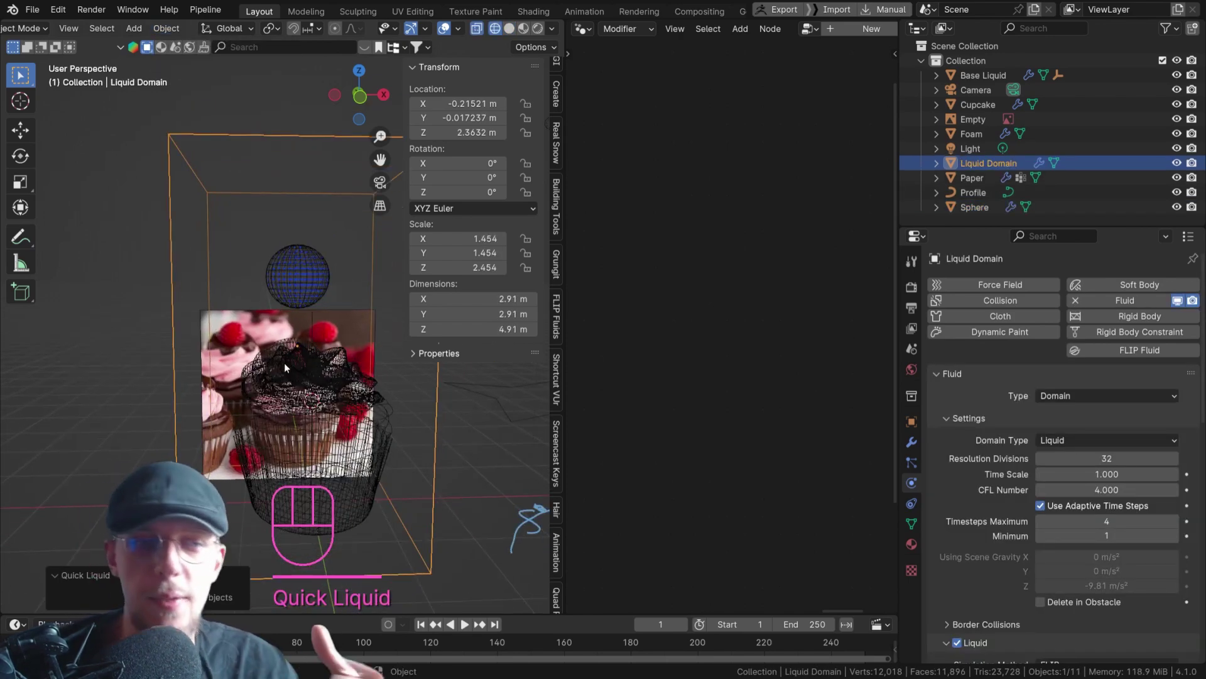
Inspect the sphere's liquid flow settings and the Liquid Domain's settings from a frontal view
click(299, 267)
scroll(308, 257, up, 2)
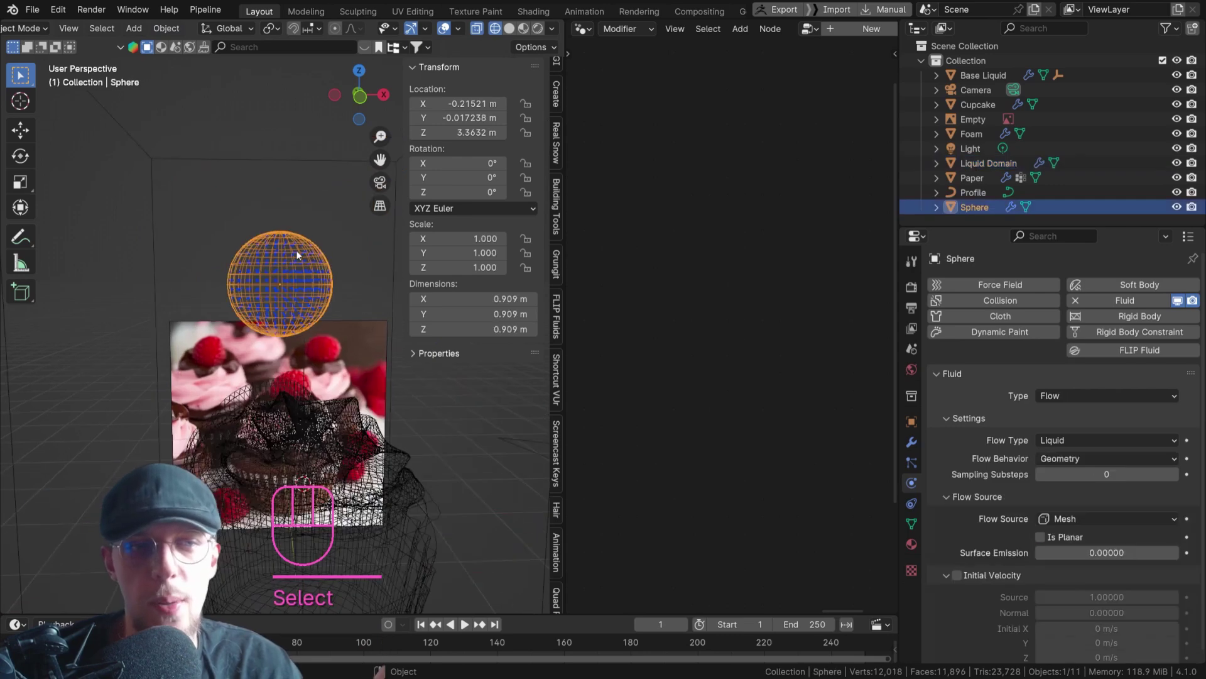
scroll(235, 273, up, 2)
scroll(314, 264, down, 5)
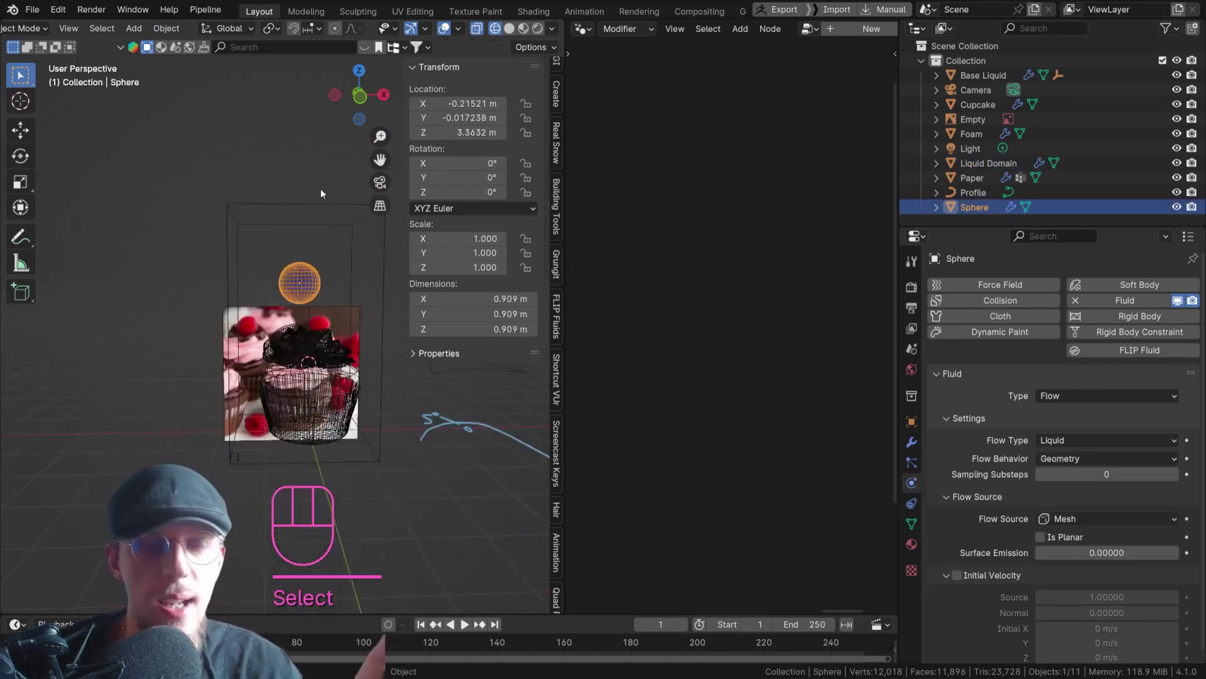
scroll(320, 188, up, 3)
click(310, 222)
click(313, 215)
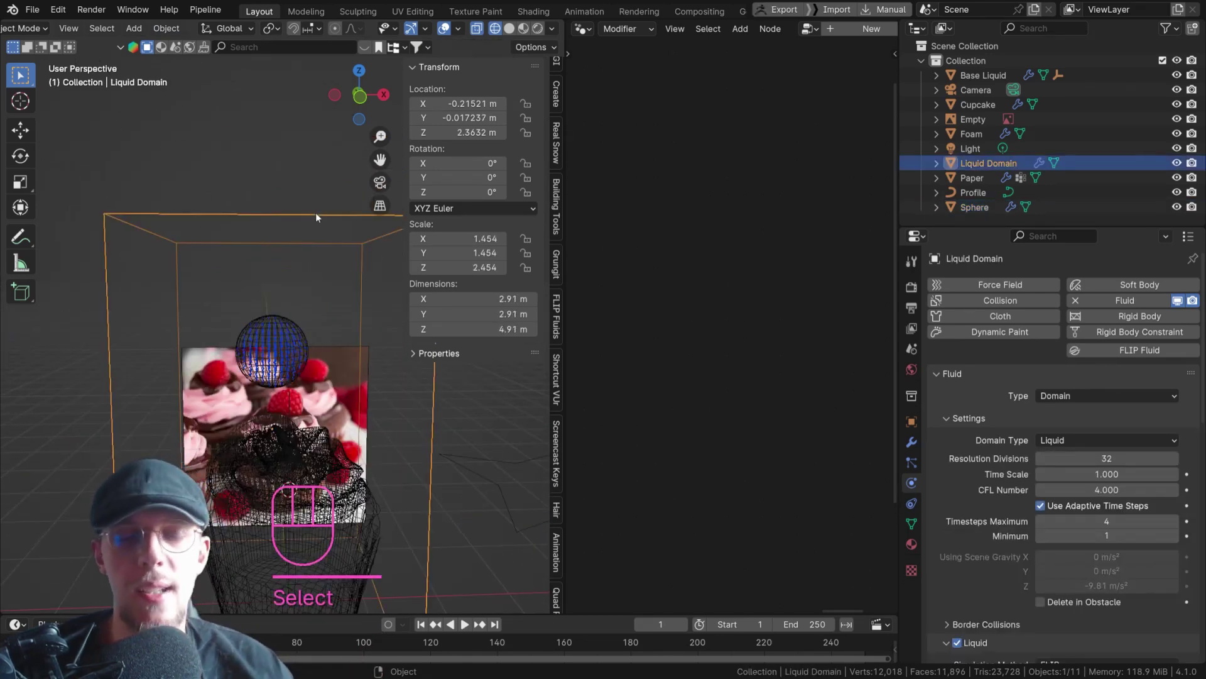
scroll(301, 245, down, 2)
shift+middle_drag(284, 271, 309, 350)
scroll(296, 256, up, 1)
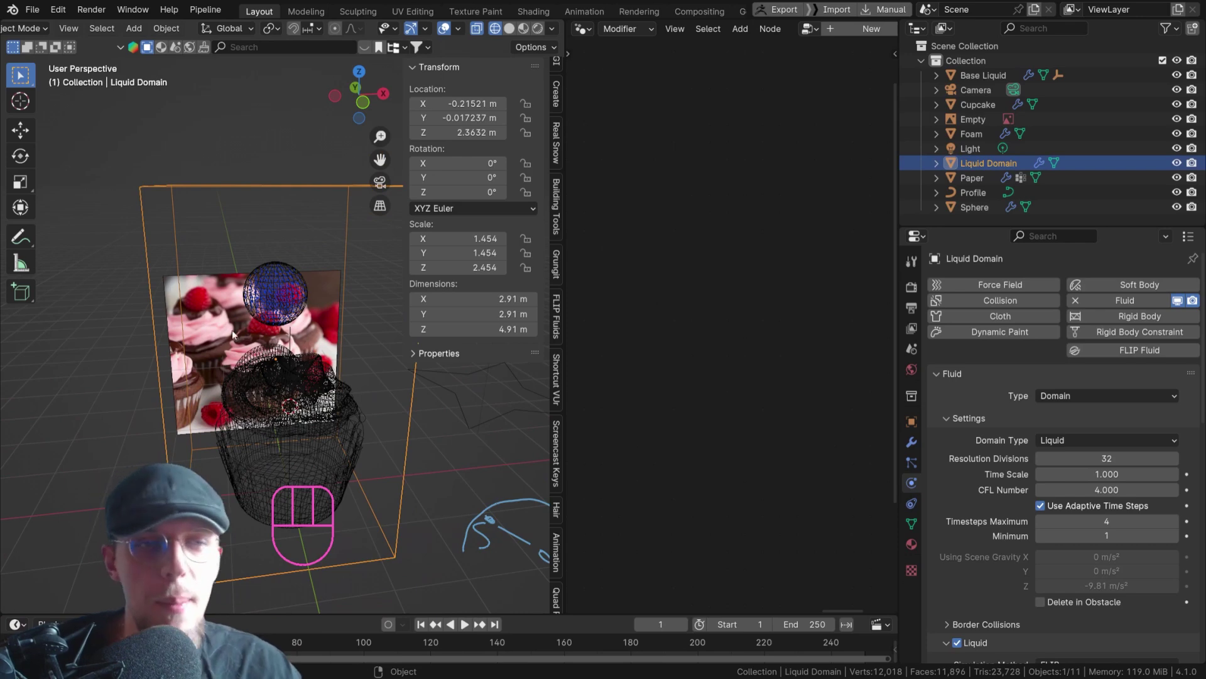
shift+middle_drag(309, 350, 264, 414)
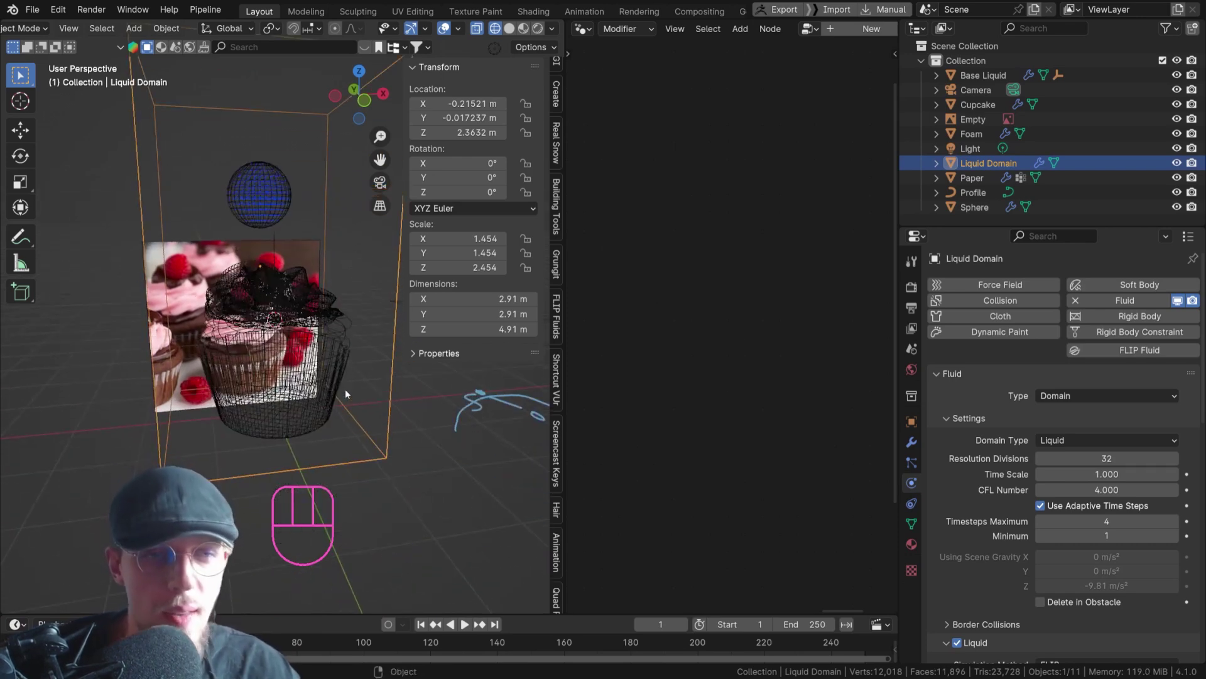
middle_drag(284, 386, 264, 383)
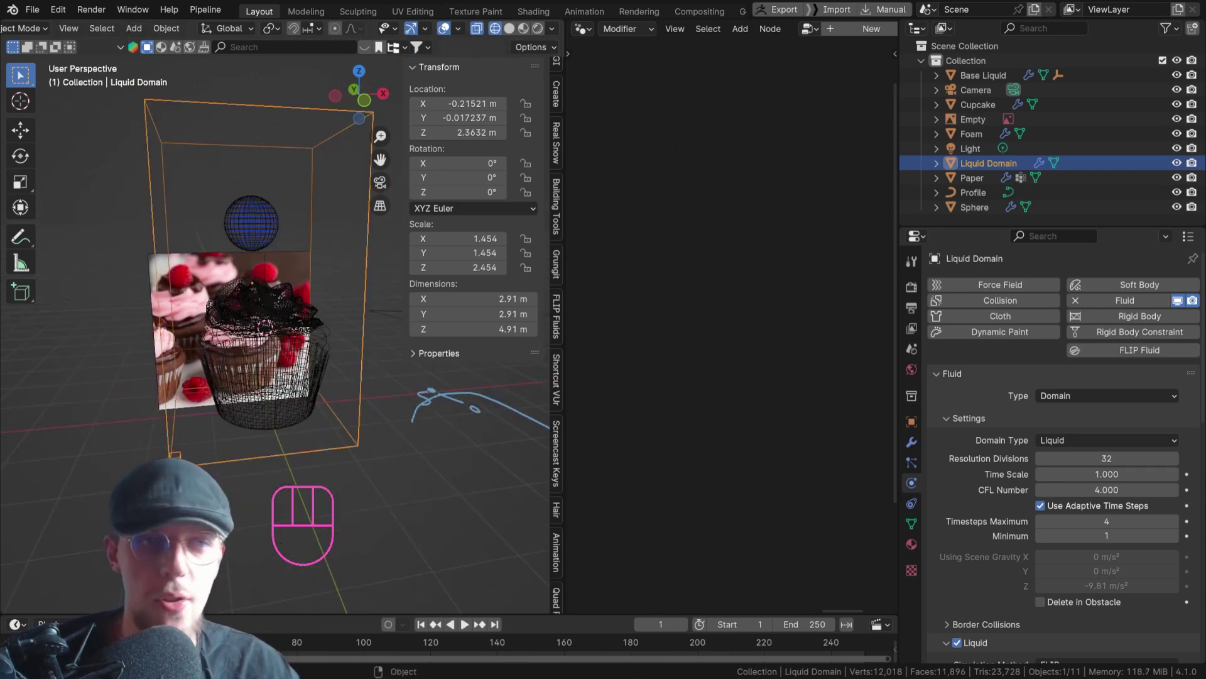
key(space)
click(316, 357)
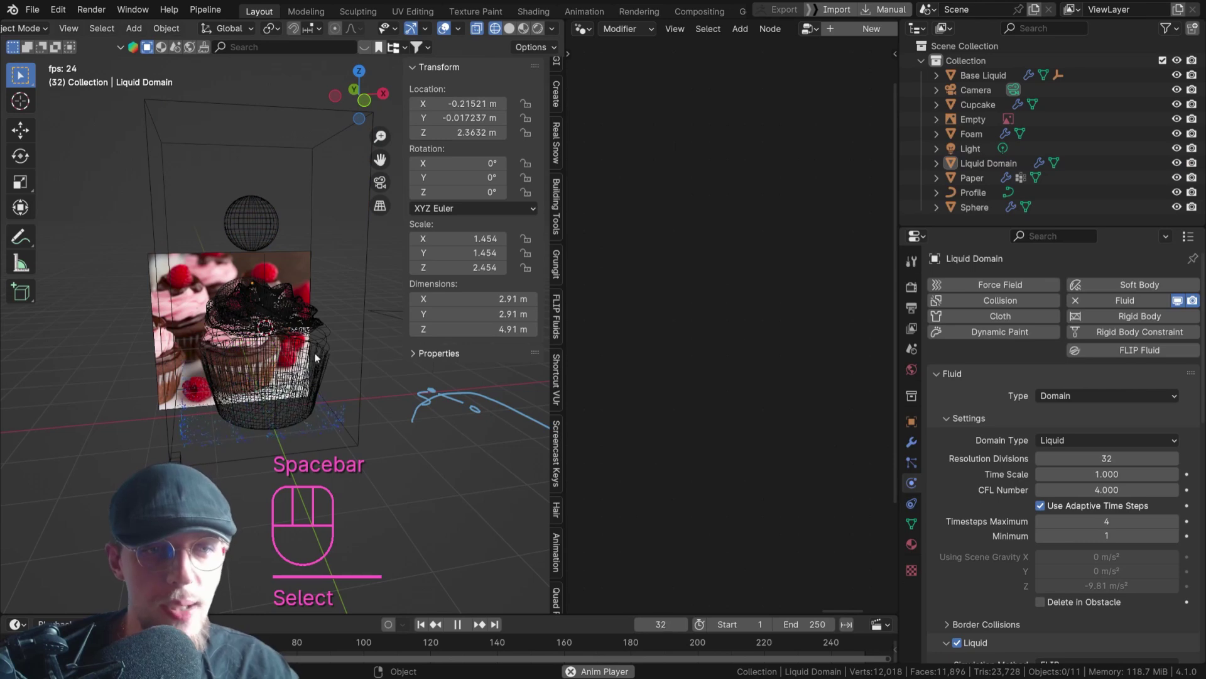
key(space)
middle_drag(178, 462, 206, 447)
click(421, 624)
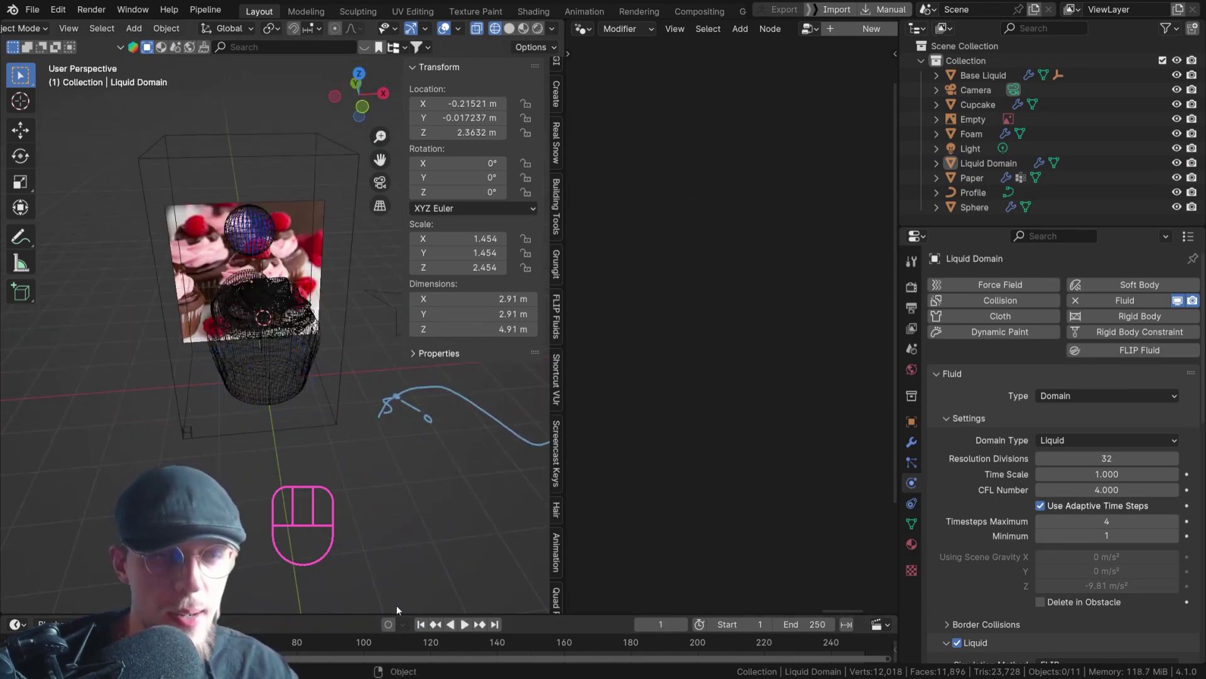
scroll(264, 337, up, 2)
middle_drag(264, 341, 151, 444)
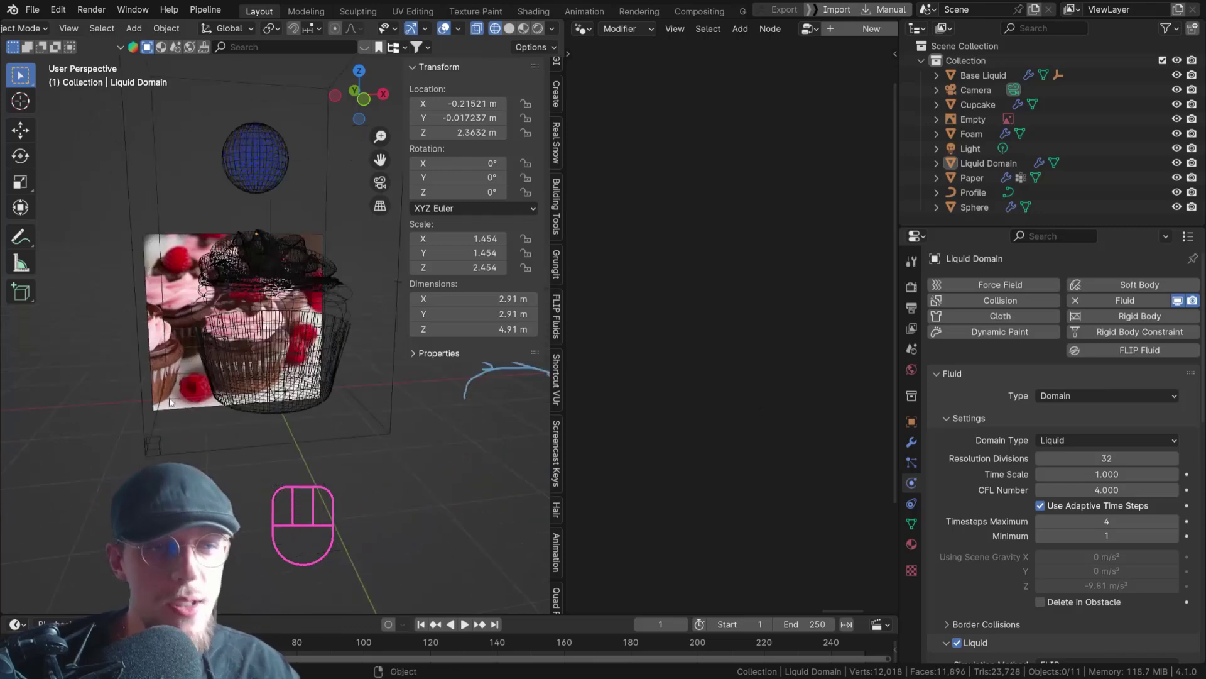
click(151, 445)
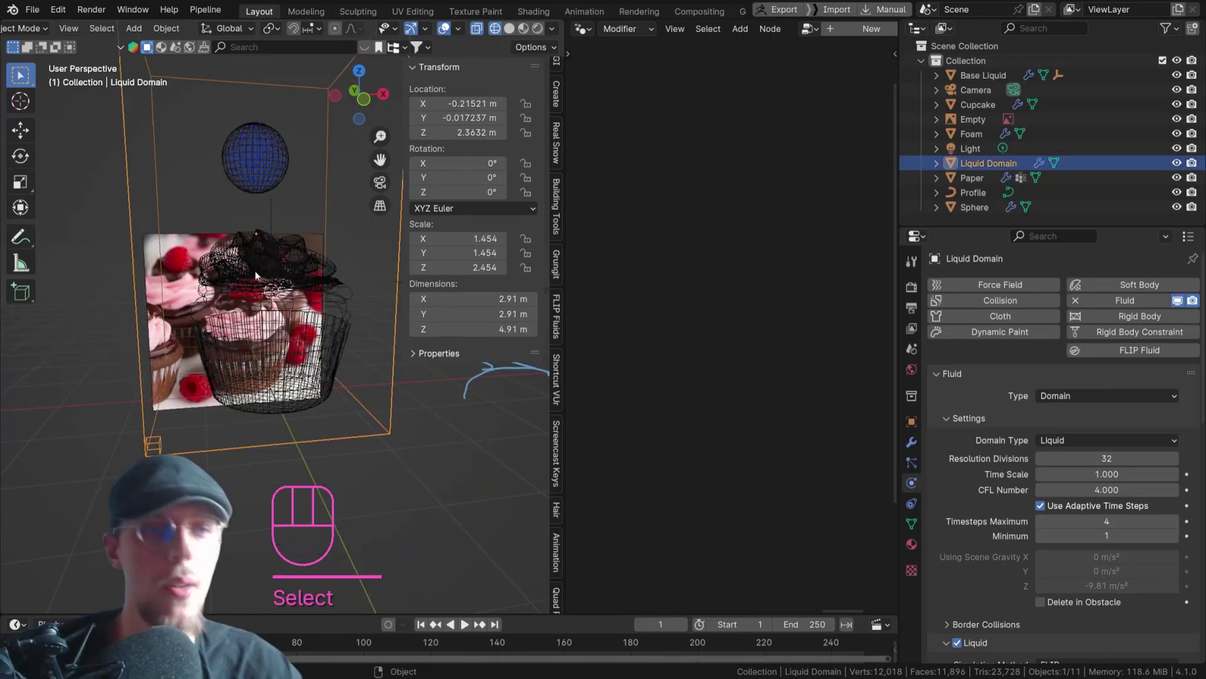
middle_drag(210, 279, 262, 370)
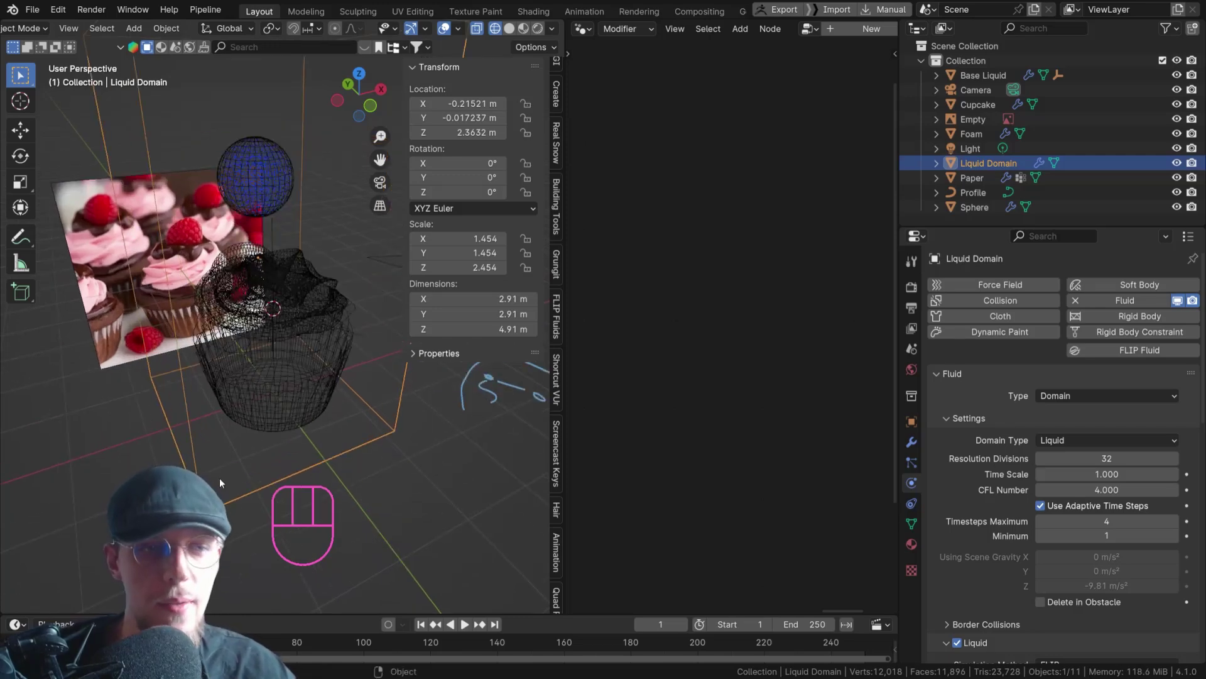
middle_drag(220, 477, 197, 462)
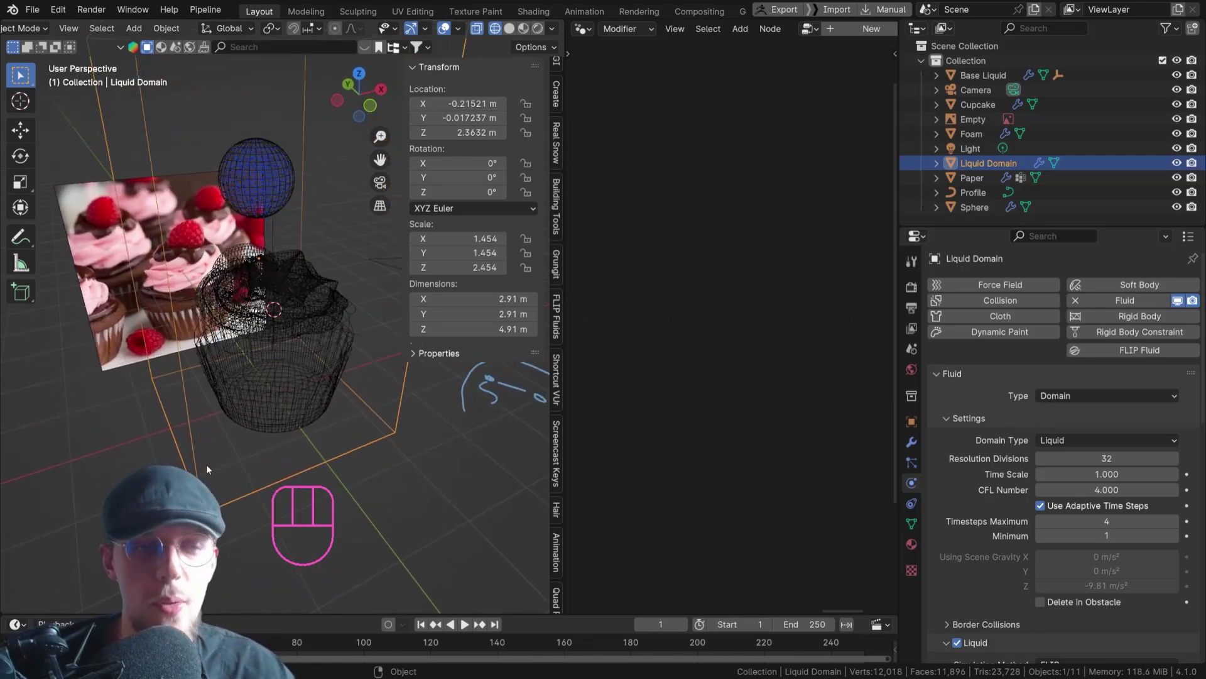
In face edit mode, raise the domain's bottom face up toward the cupcake
key(Tab)
key(3)
click(269, 421)
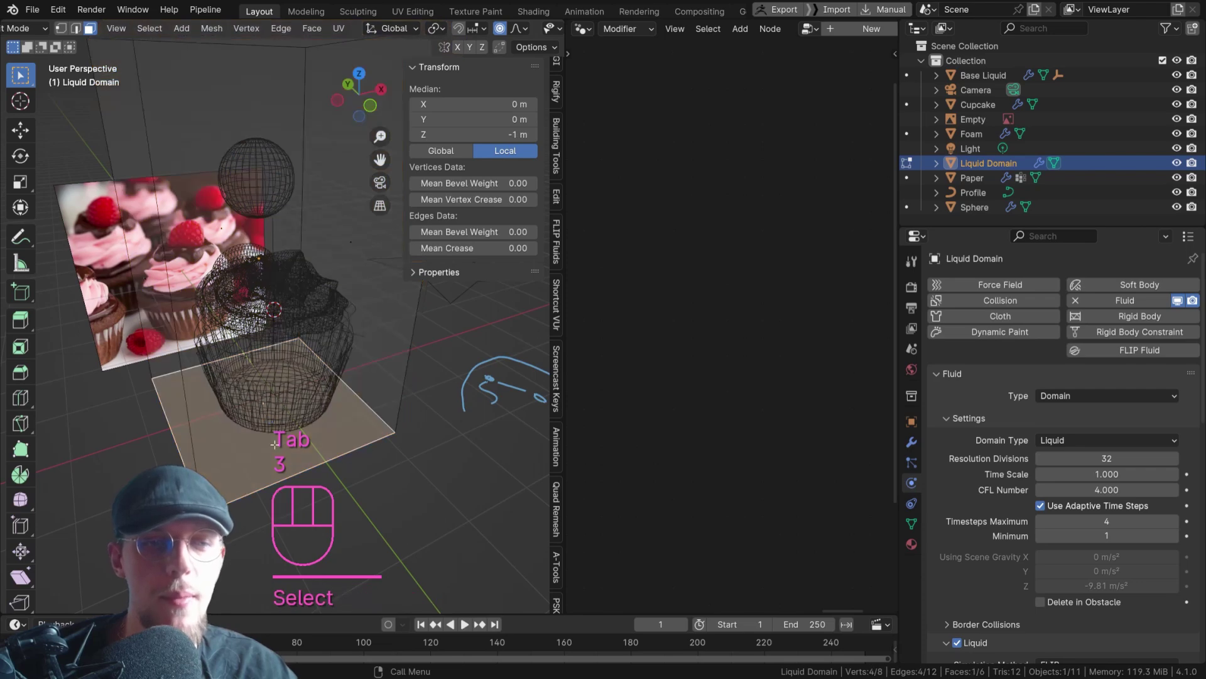
middle_drag(274, 444, 251, 402)
key(g)
click(222, 344)
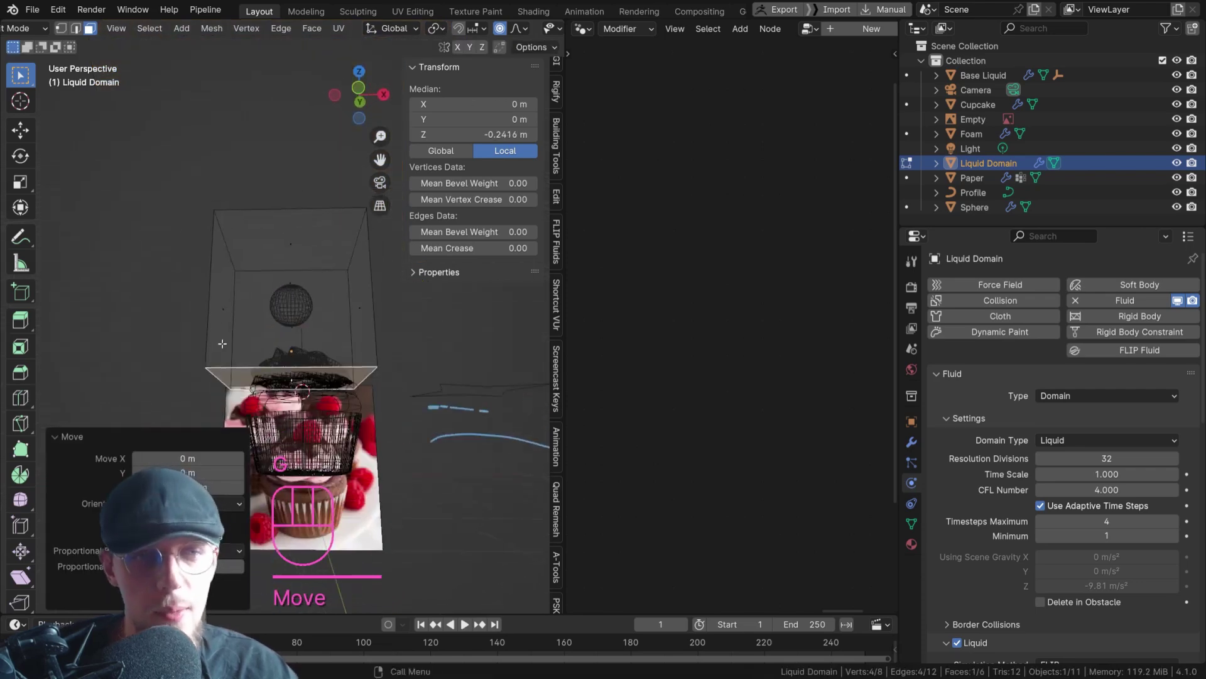
key(g)
Lower the domain's top face so the box is 2.24 m tall, then return to Object Mode
click(289, 225)
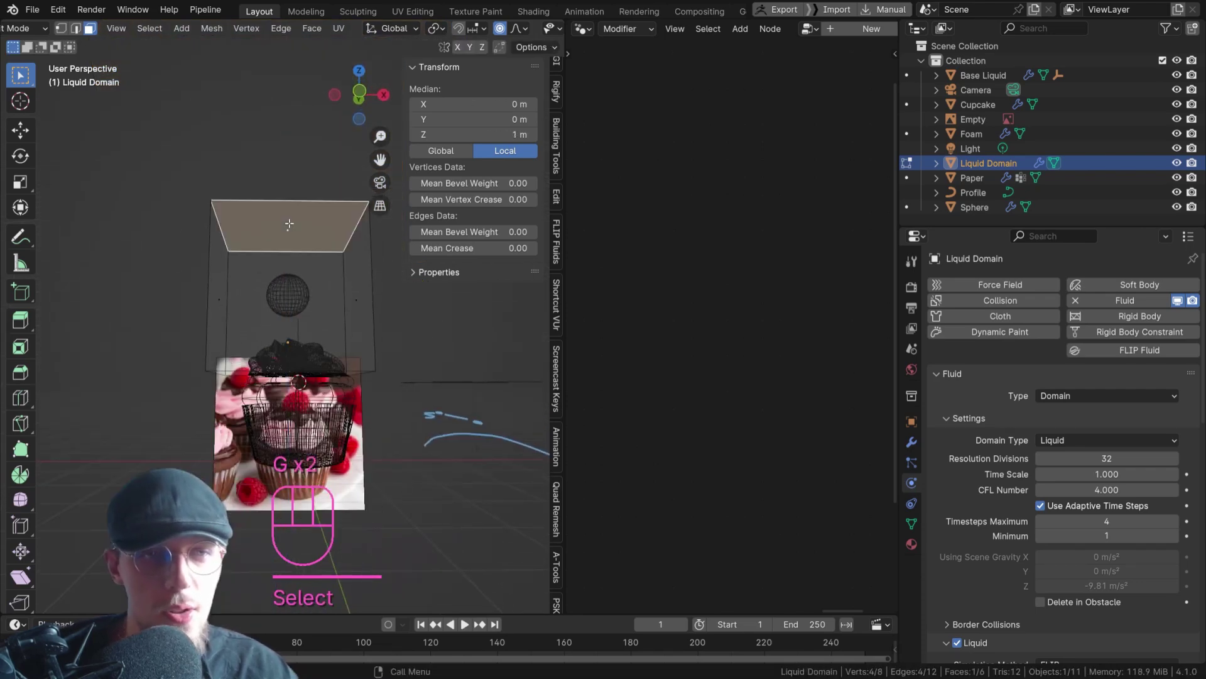
key(g)
click(288, 276)
key(g)
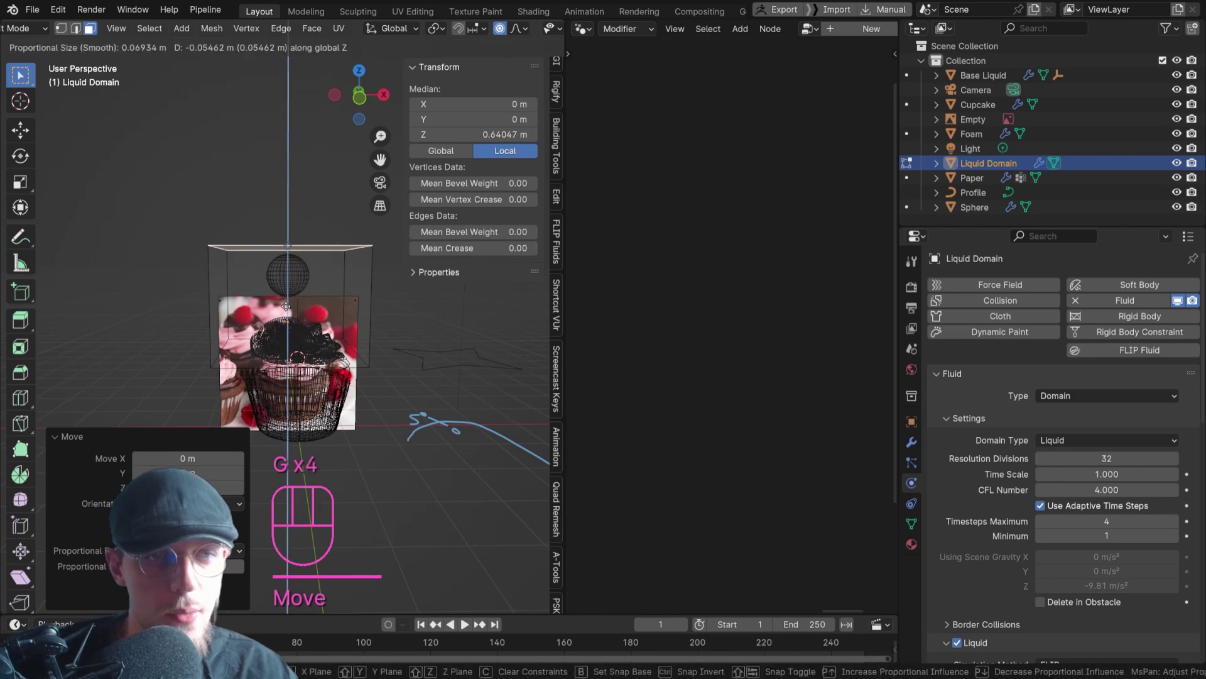
key(g)
key(Tab)
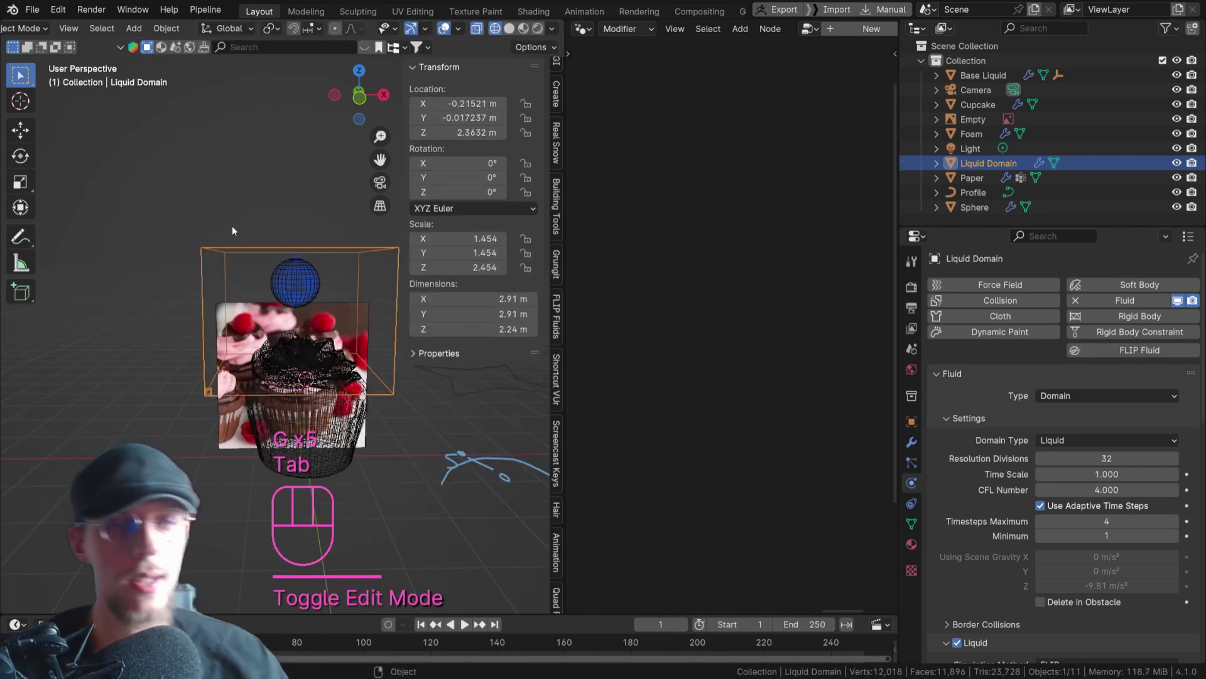
scroll(261, 240, up, 4)
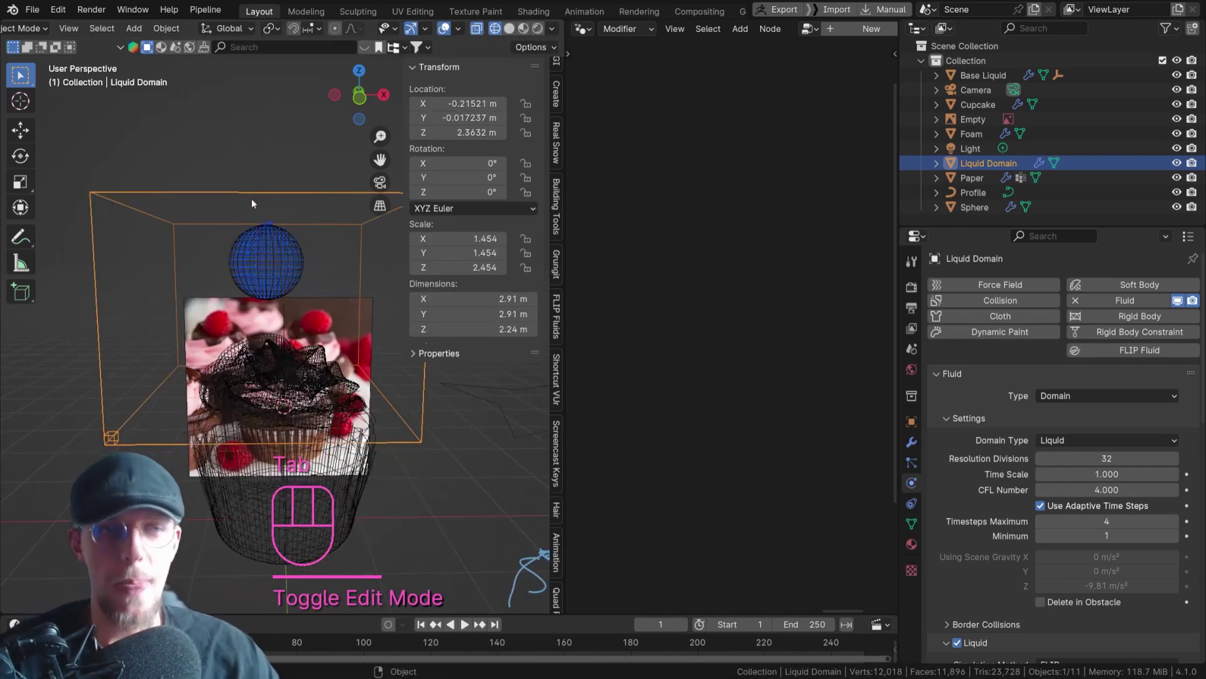
middle_drag(251, 203, 284, 258)
key(space)
key(space)
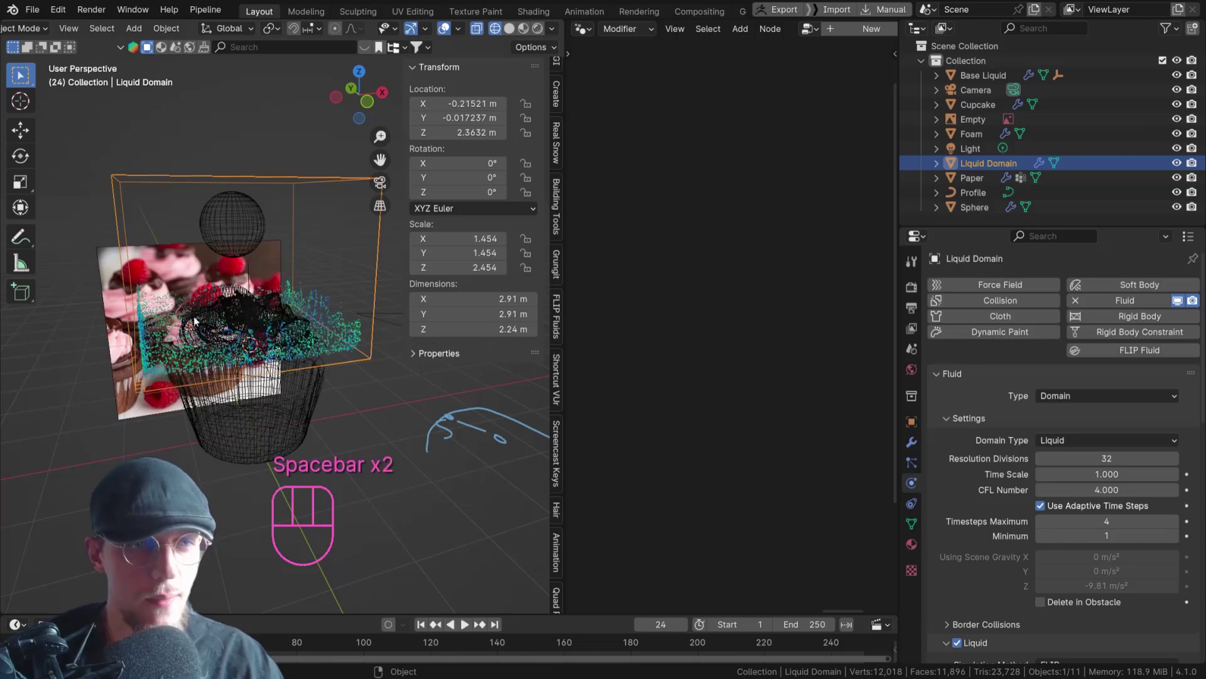
scroll(195, 321, up, 2)
mouse_move(195, 321)
shift+middle_down()
mouse_move(195, 239)
mouse_move(188, 308)
mouse_move(207, 330)
shift+middle_up()
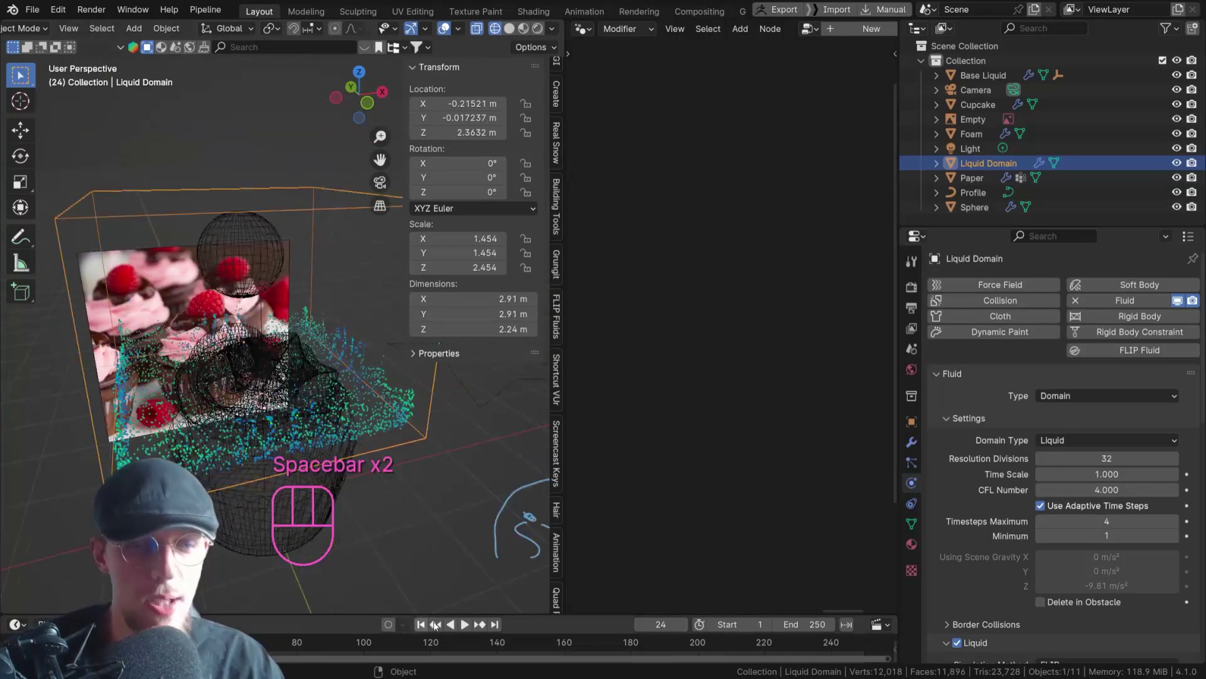
click(420, 624)
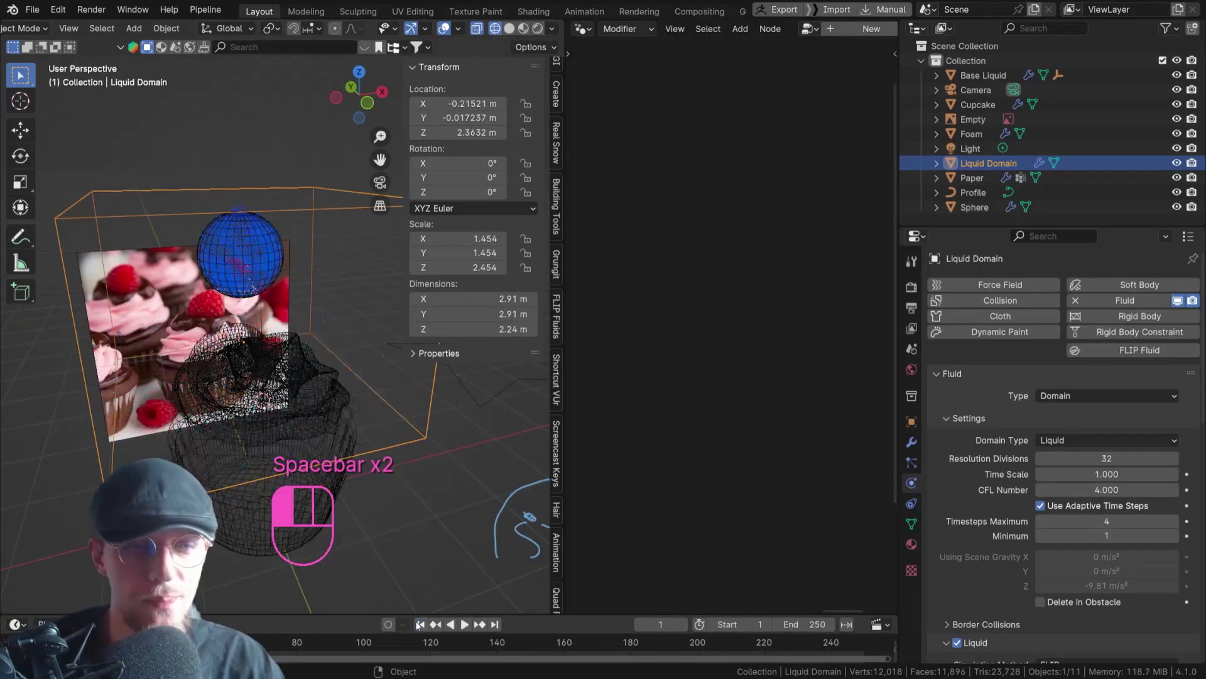
Switch to Solid shading and set the Liquid Domain's Display As to Wire
click(509, 29)
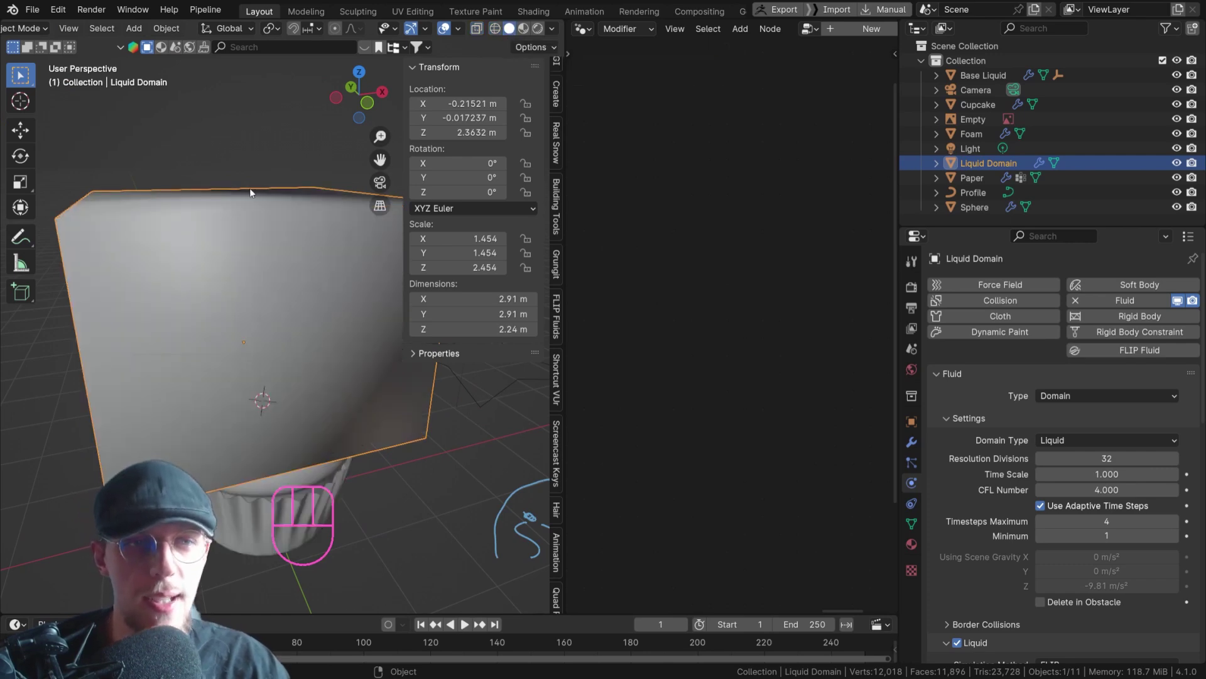
click(912, 422)
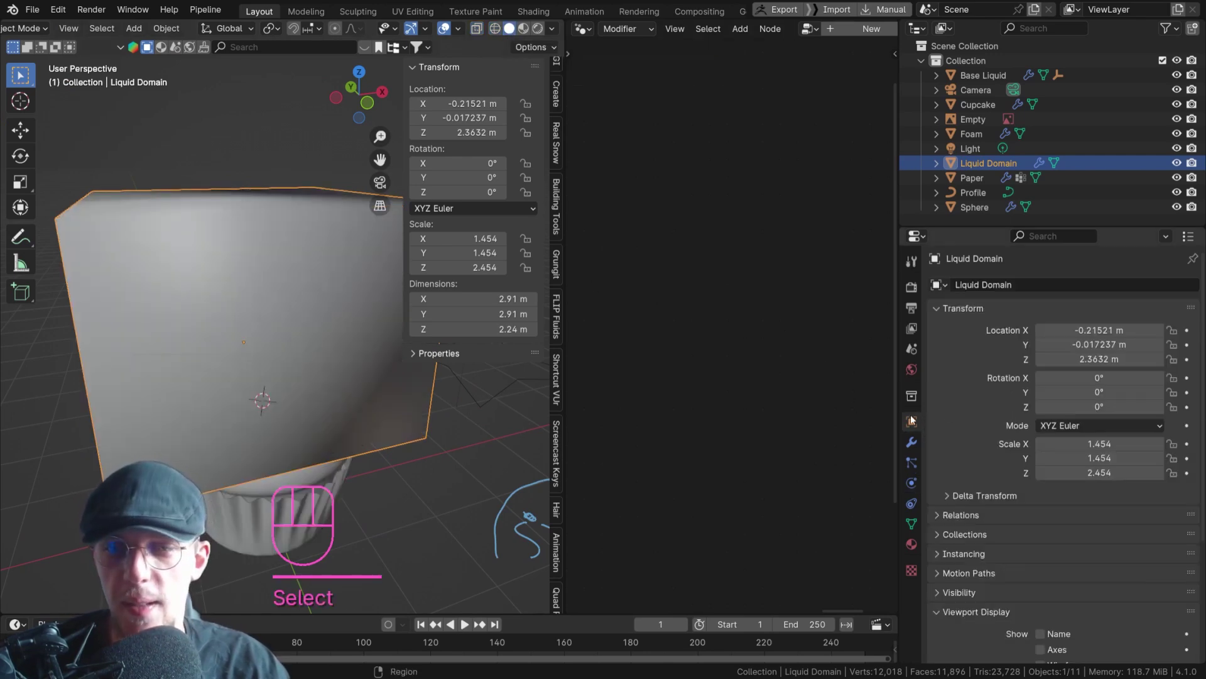
scroll(1023, 446, down, 6)
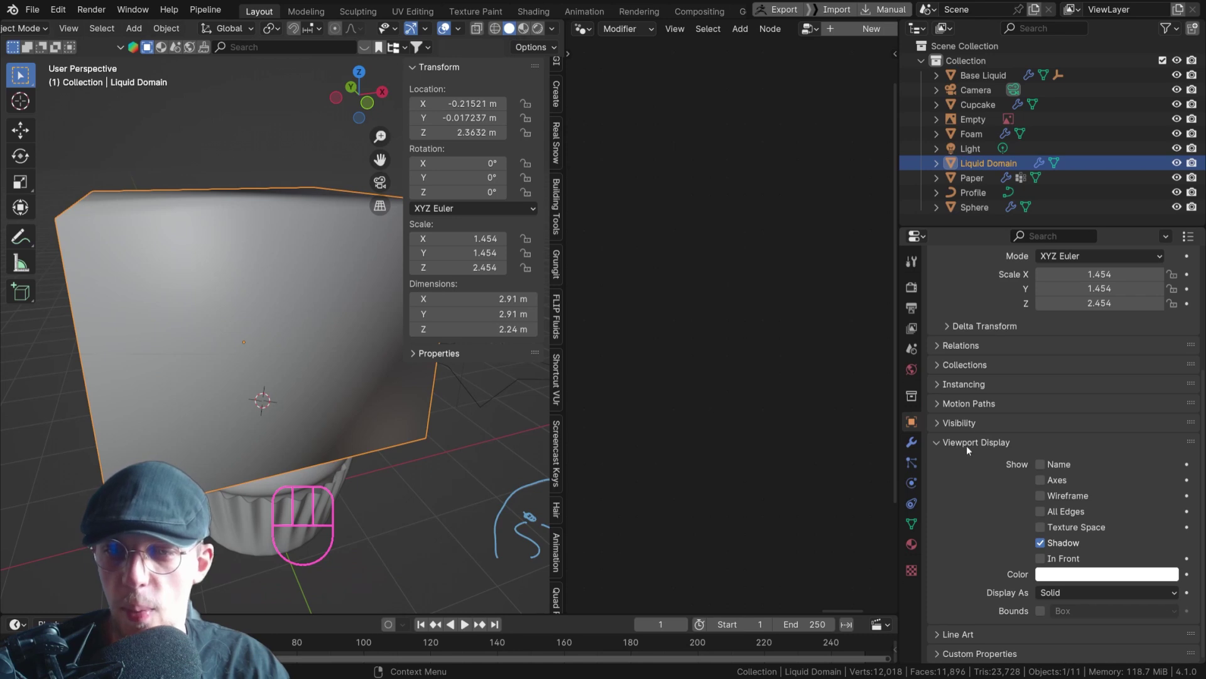
click(1067, 594)
click(1066, 624)
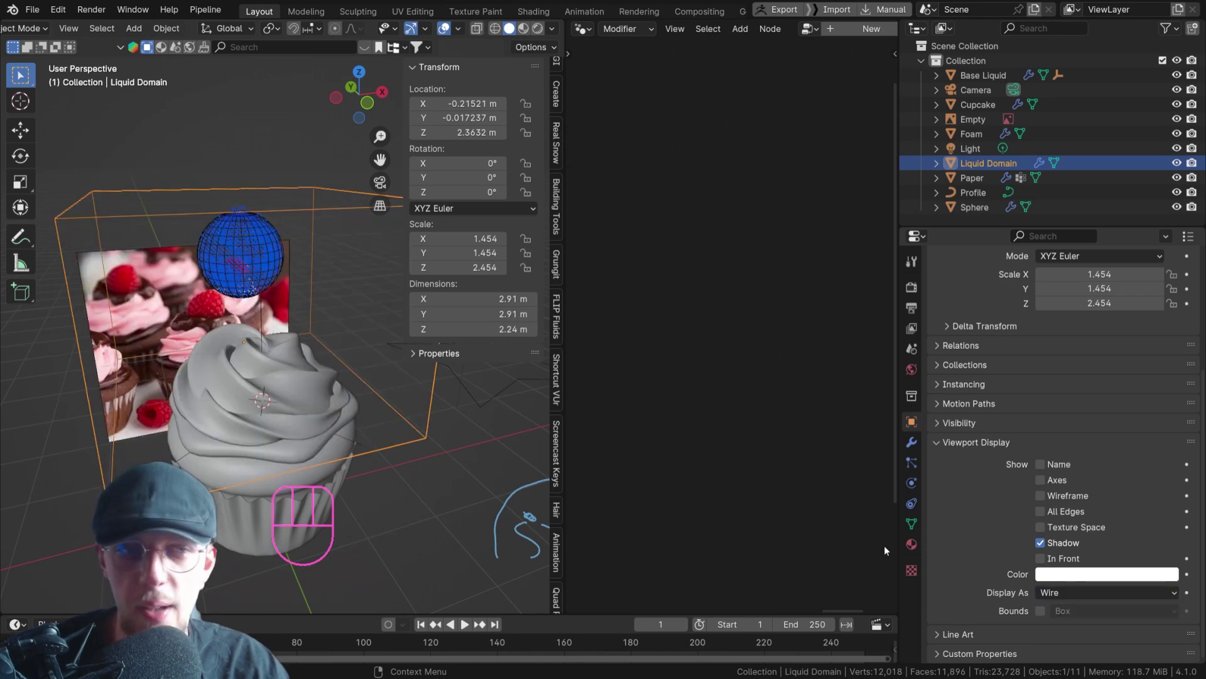
Select the Foam frosting and add Fluid physics with type set to Effector
mouse_move(308, 363)
middle_down()
mouse_move(319, 361)
mouse_move(263, 341)
mouse_move(309, 334)
mouse_move(287, 310)
mouse_move(293, 373)
middle_up()
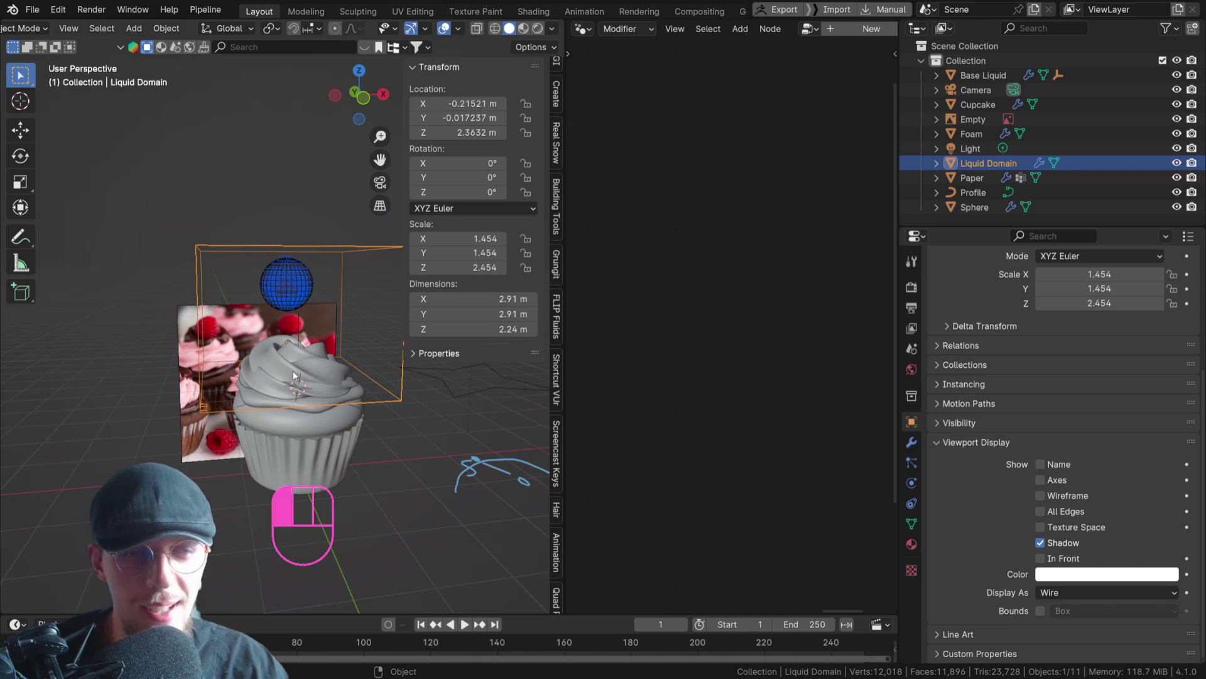
click(293, 376)
scroll(298, 350, up, 1)
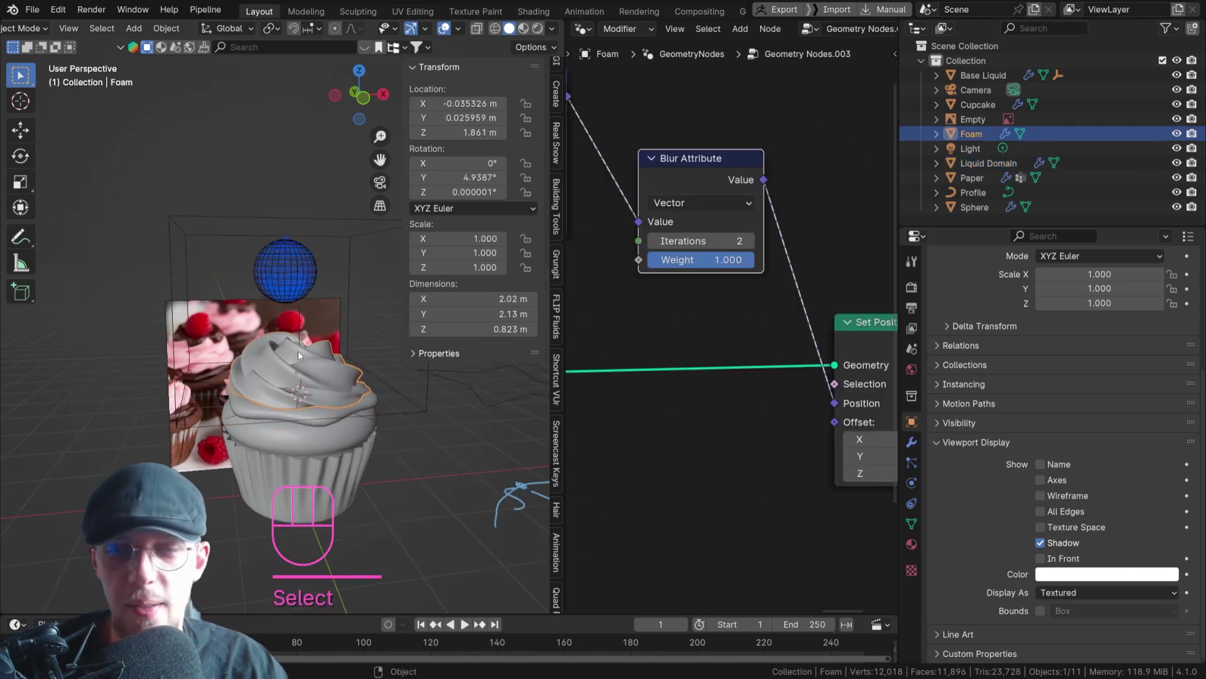
click(912, 483)
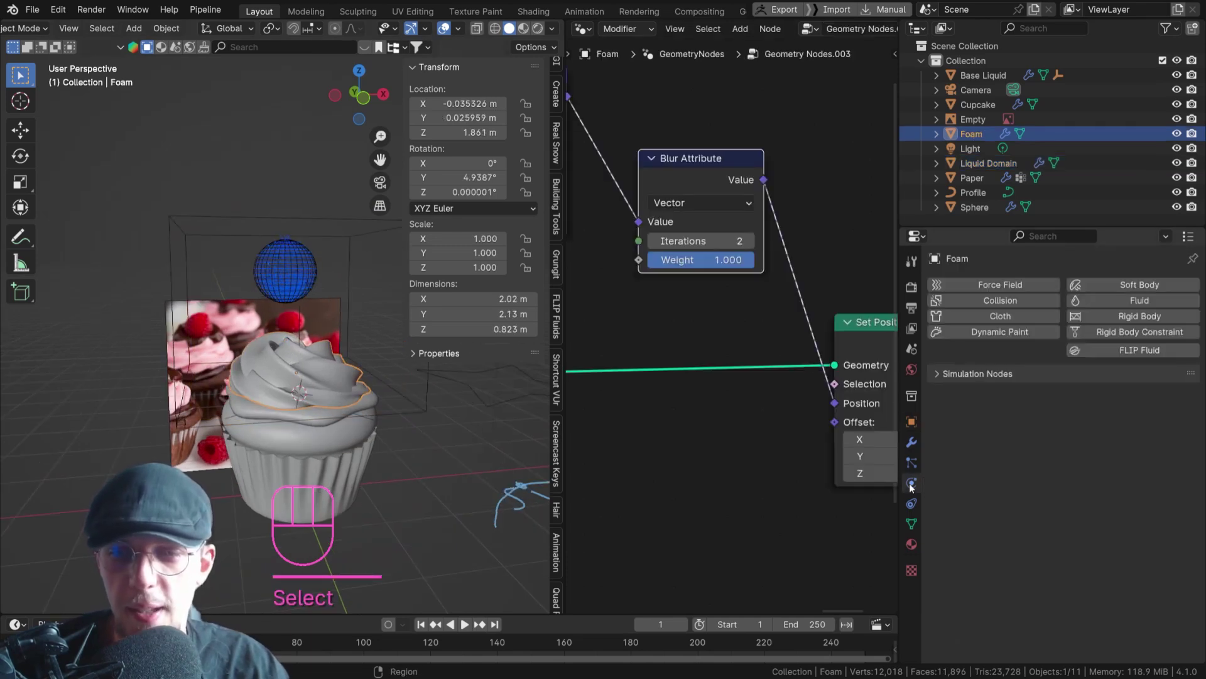
click(1120, 301)
click(1061, 413)
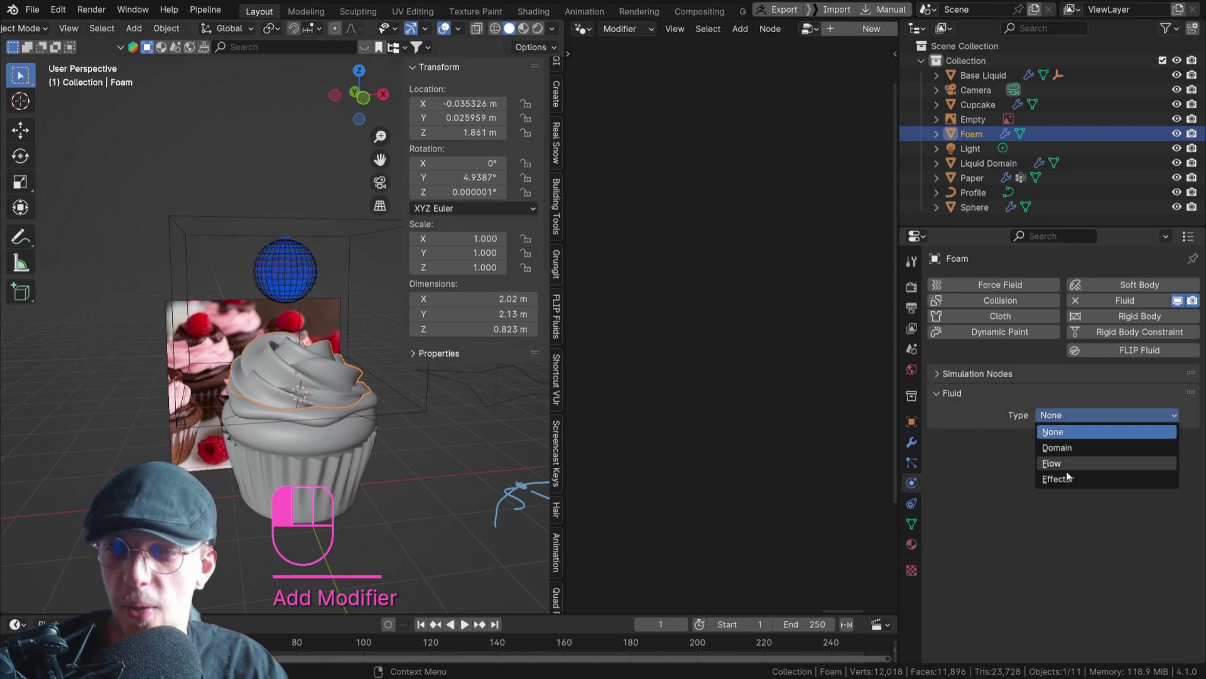
click(1066, 480)
click(1074, 416)
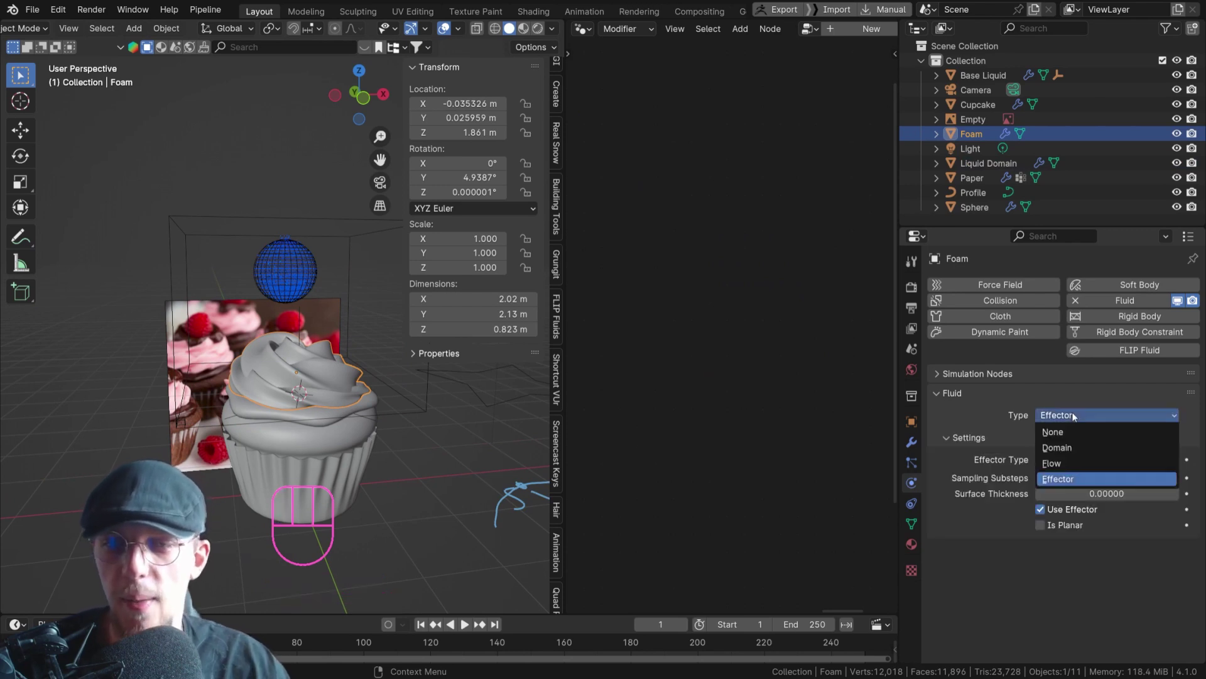
Keep Effector, test-play the liquid hitting the Foam, then rewind in front view
click(1058, 480)
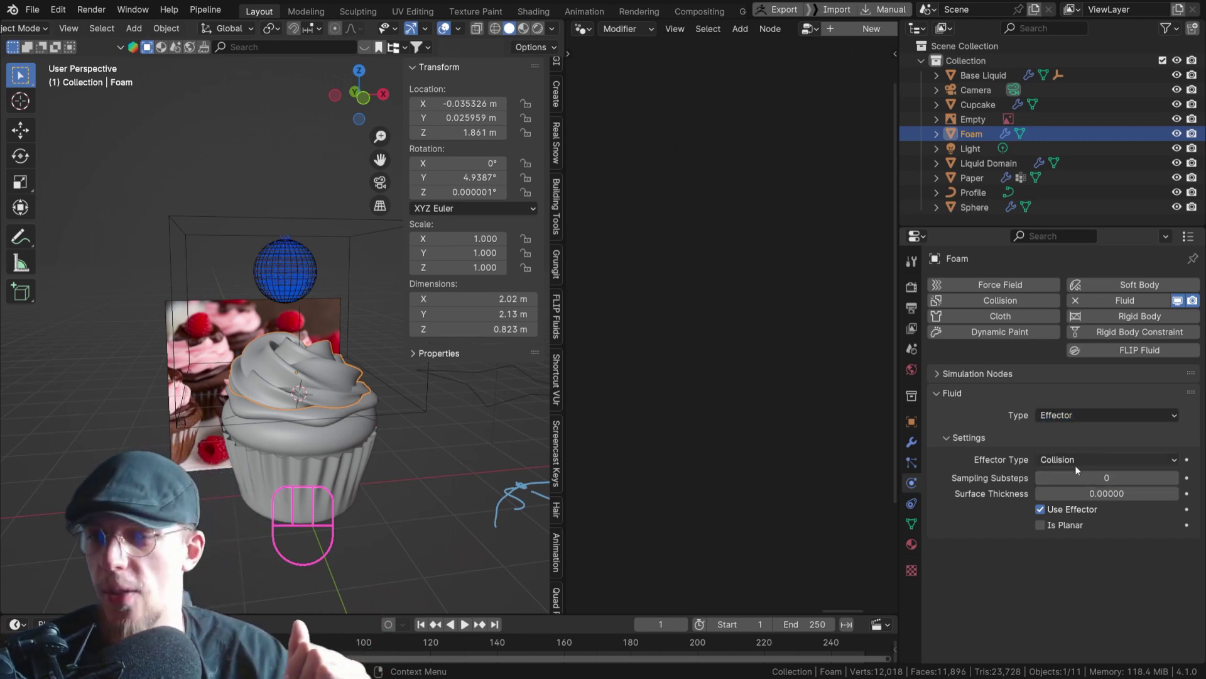
key(space)
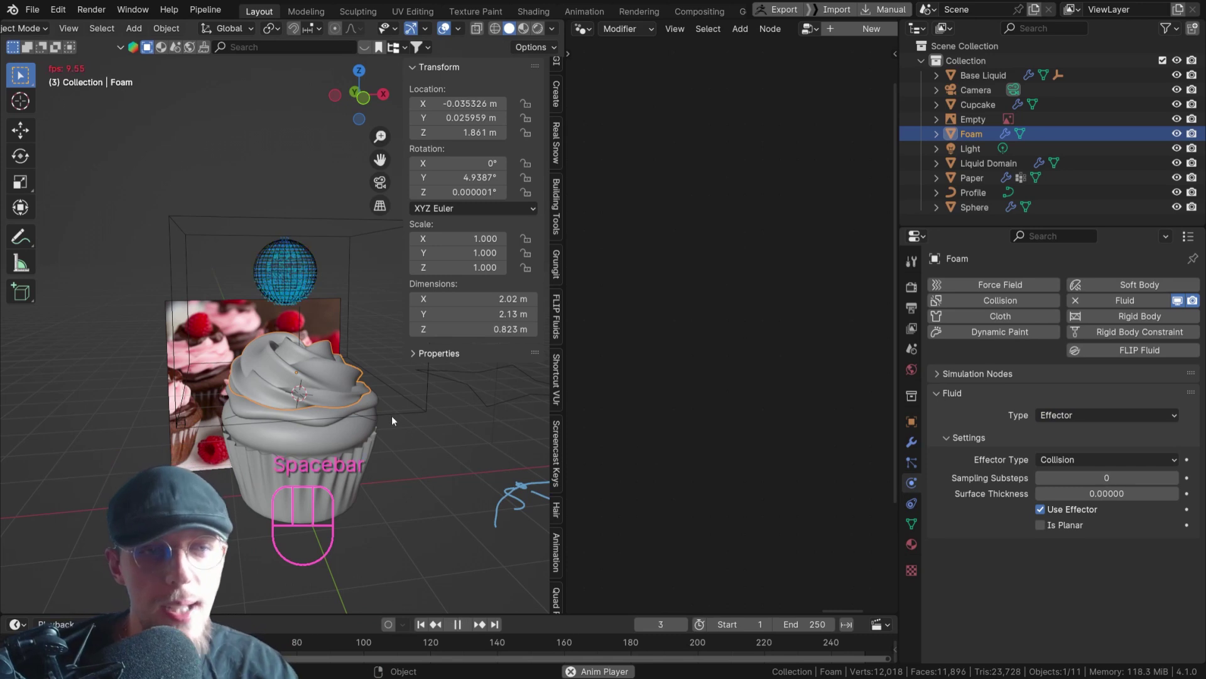
key(space)
scroll(130, 605, up, 4)
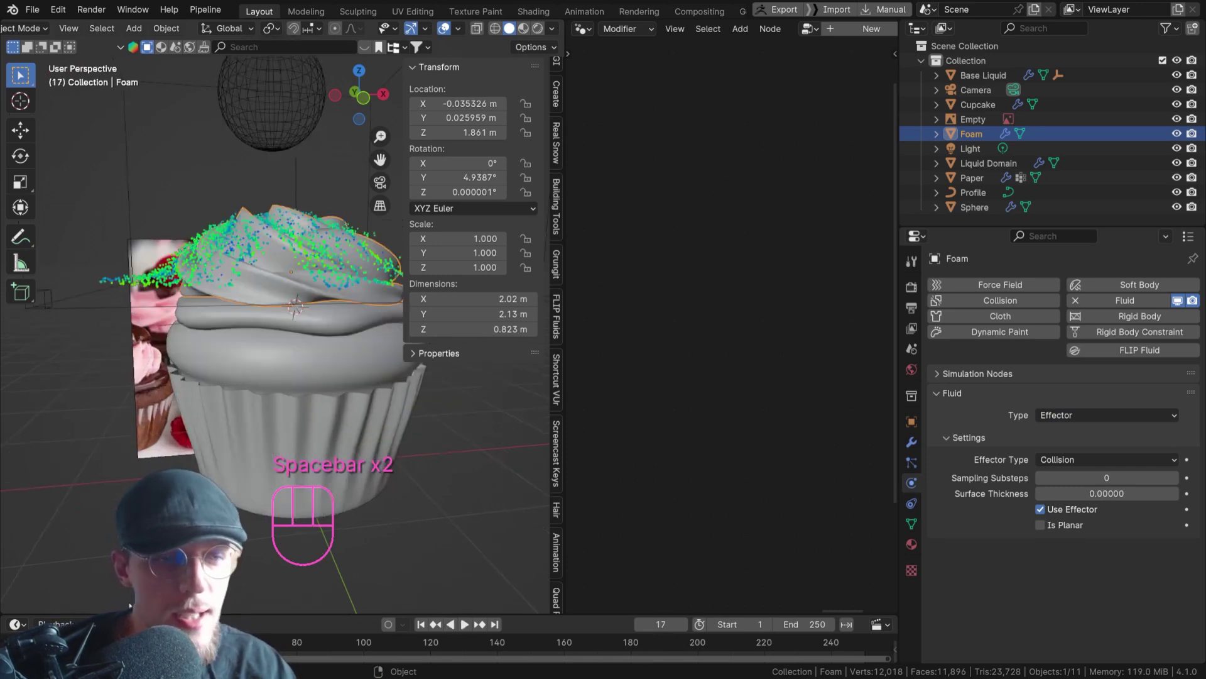
click(464, 624)
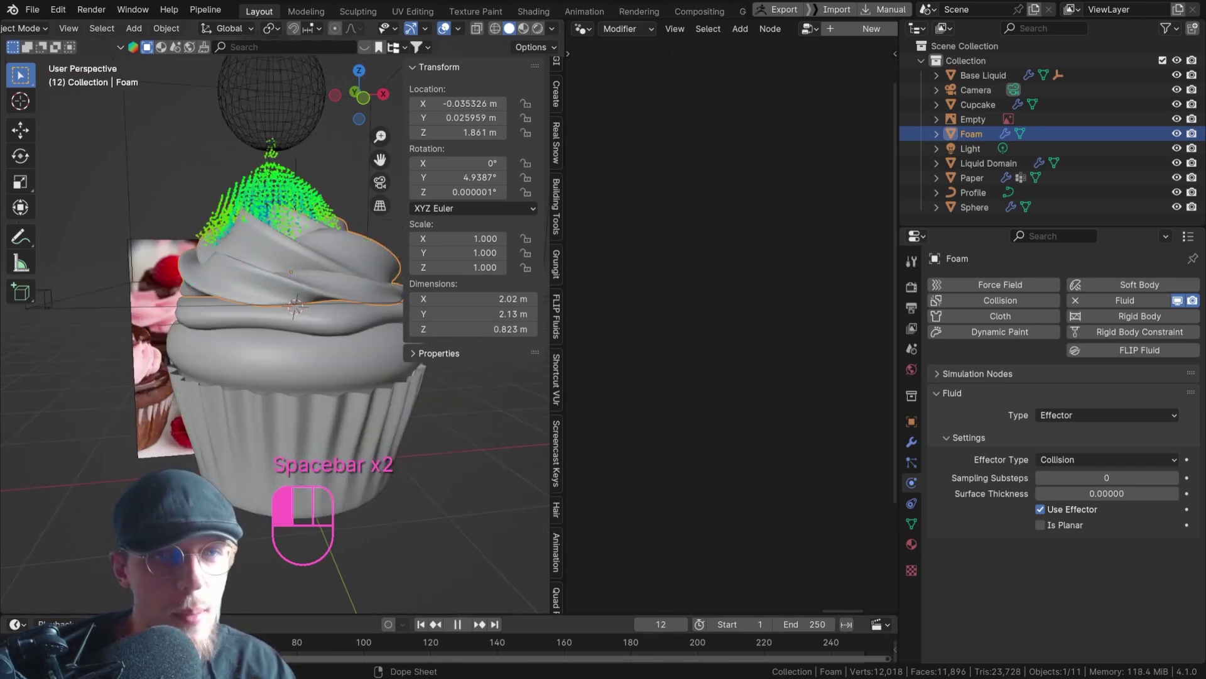
middle_drag(236, 322, 213, 466)
key(KP_1)
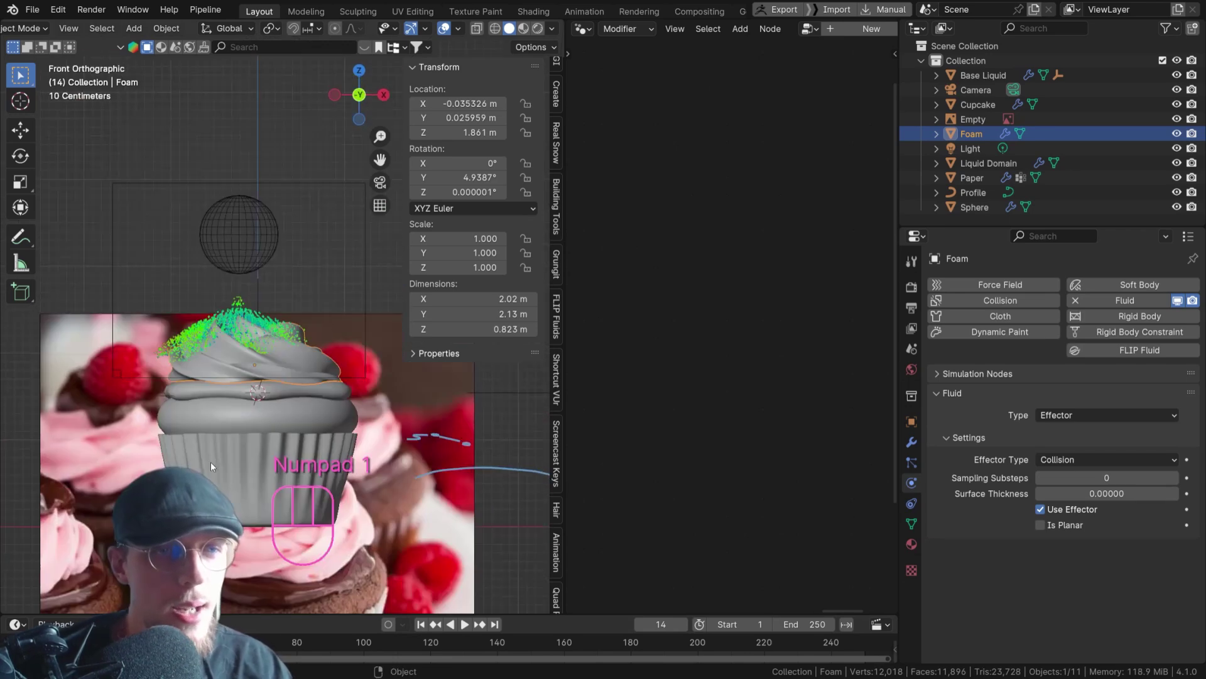
click(420, 624)
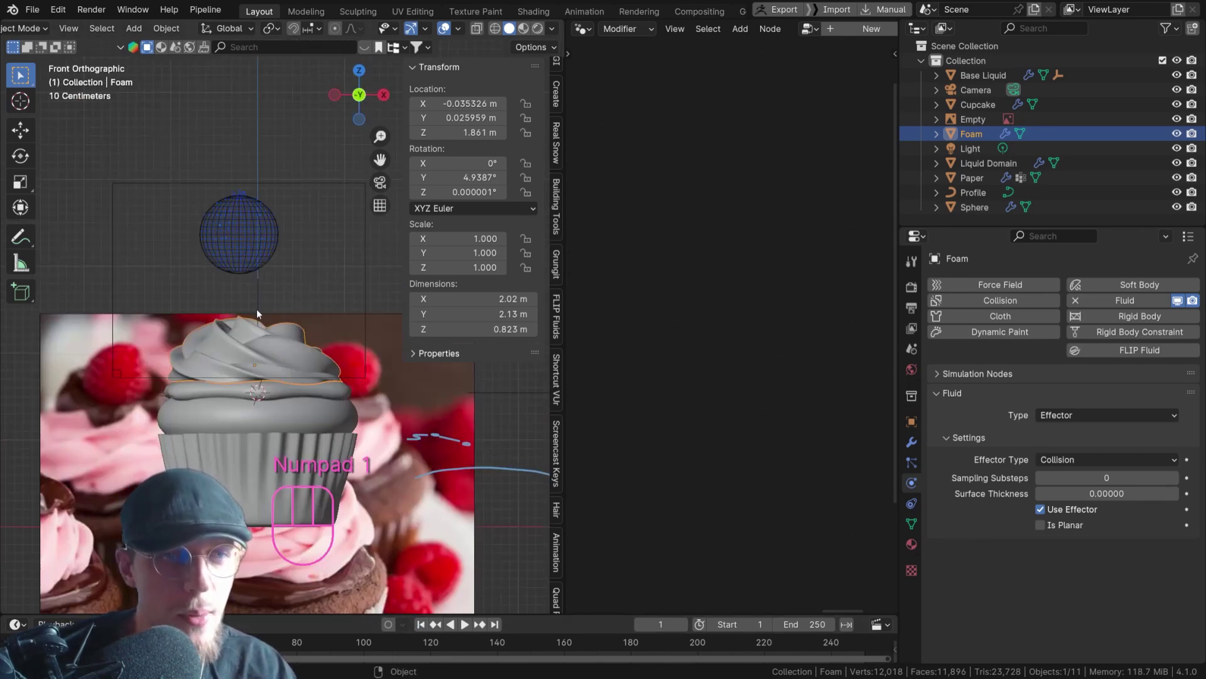
Shift the Sphere sideways over the frosting, replay, and keep domain Resolution Divisions at 32
click(251, 248)
key(g)
click(263, 265)
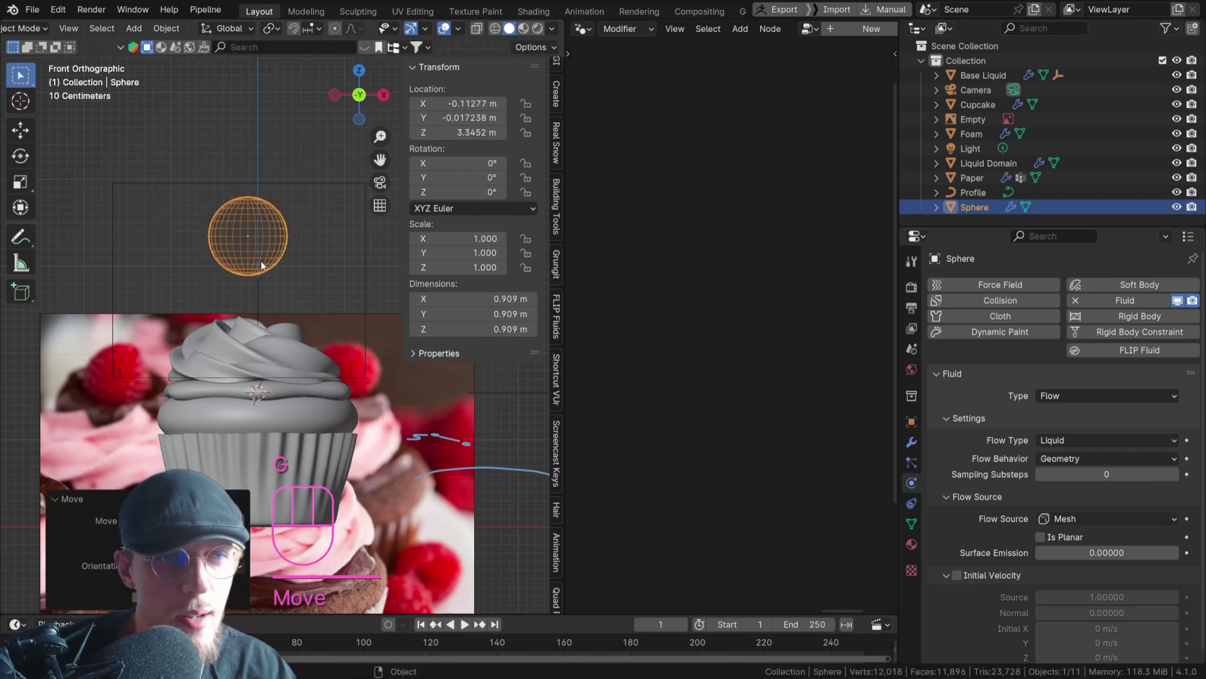
key(space)
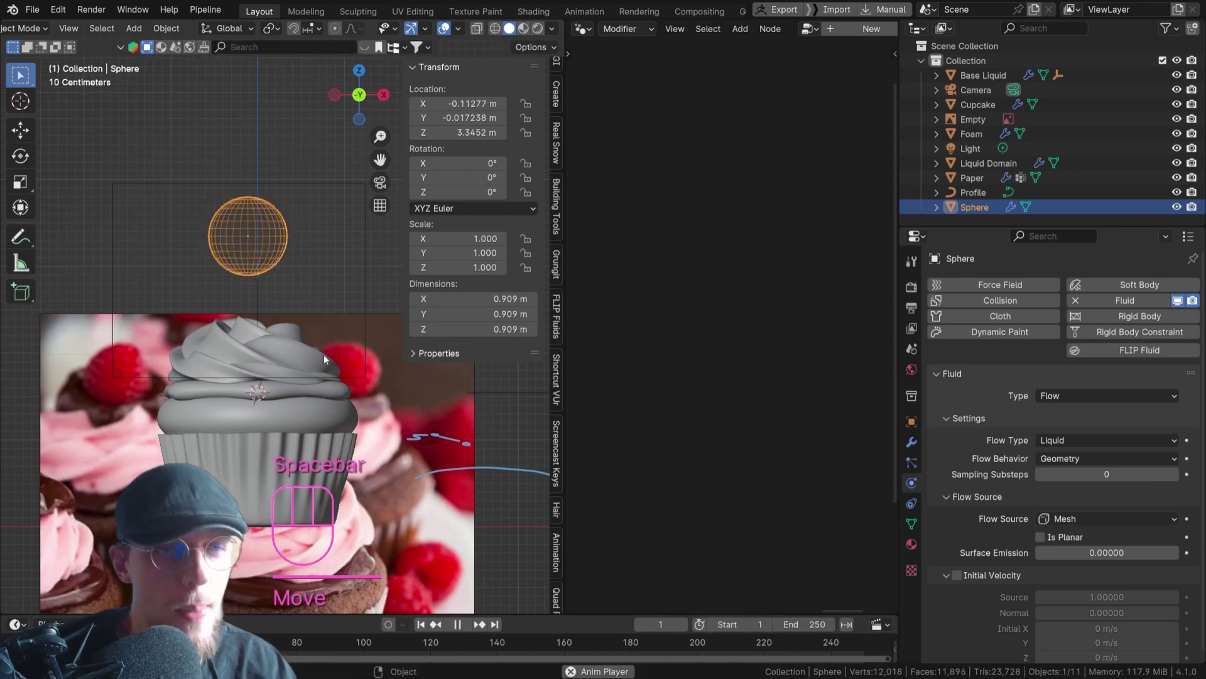
key(space)
click(420, 624)
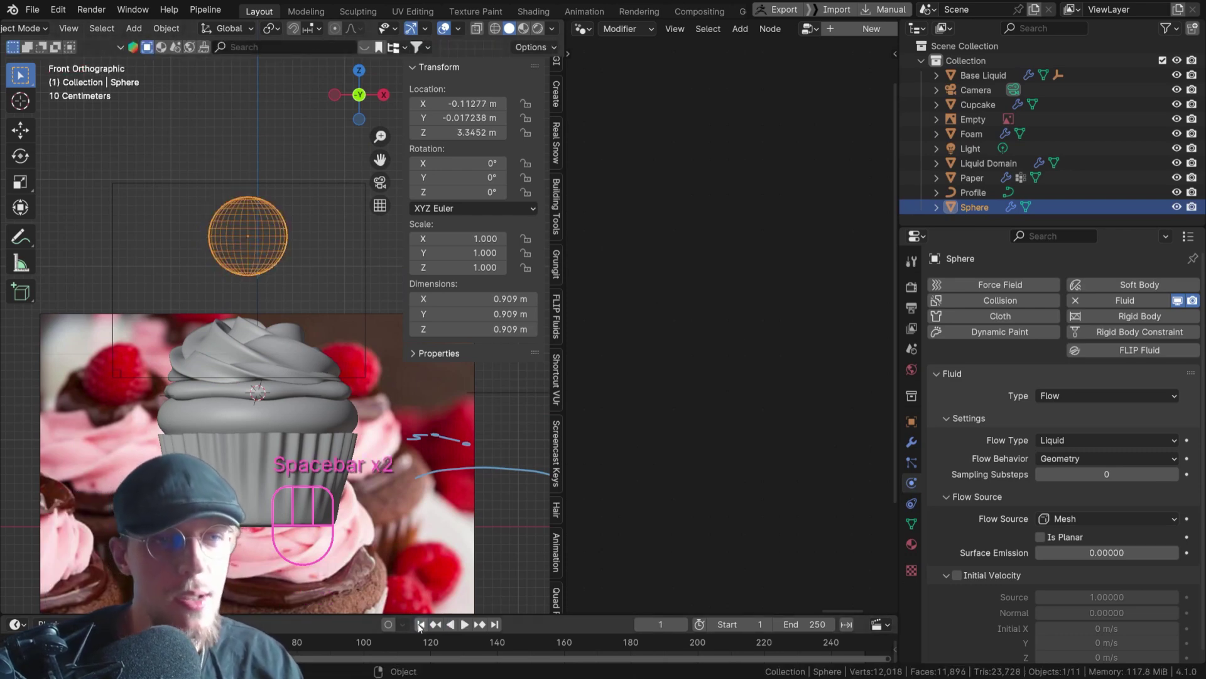
click(291, 183)
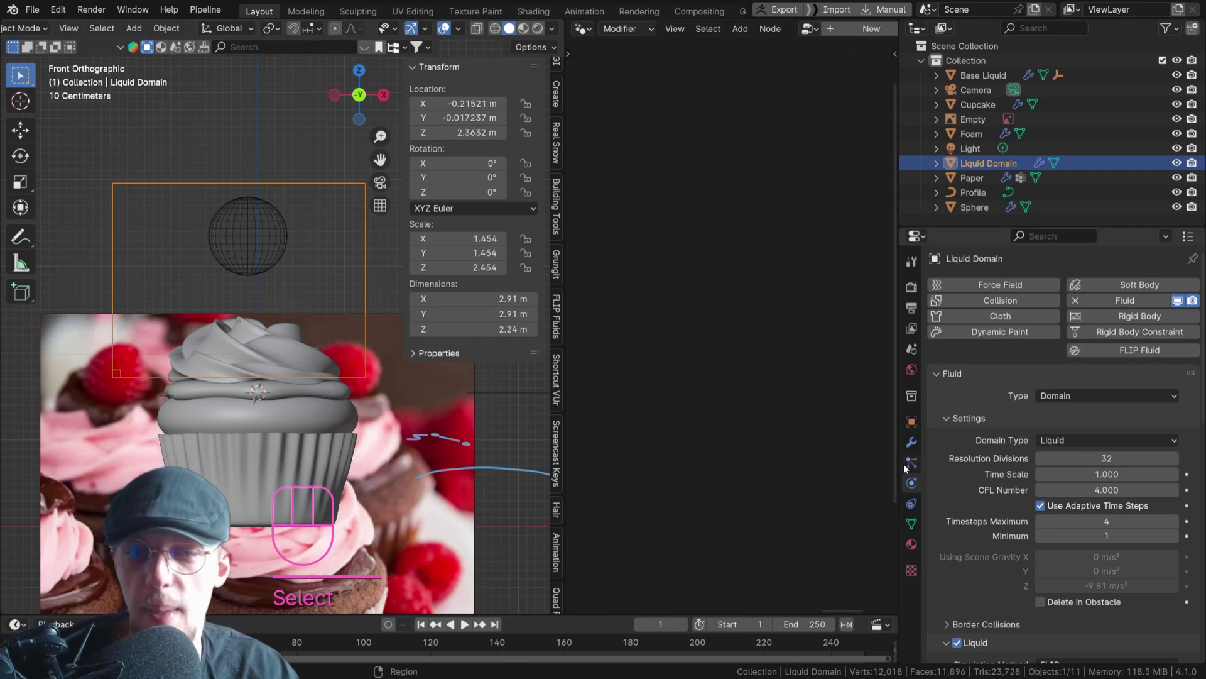
click(1041, 459)
click(1042, 458)
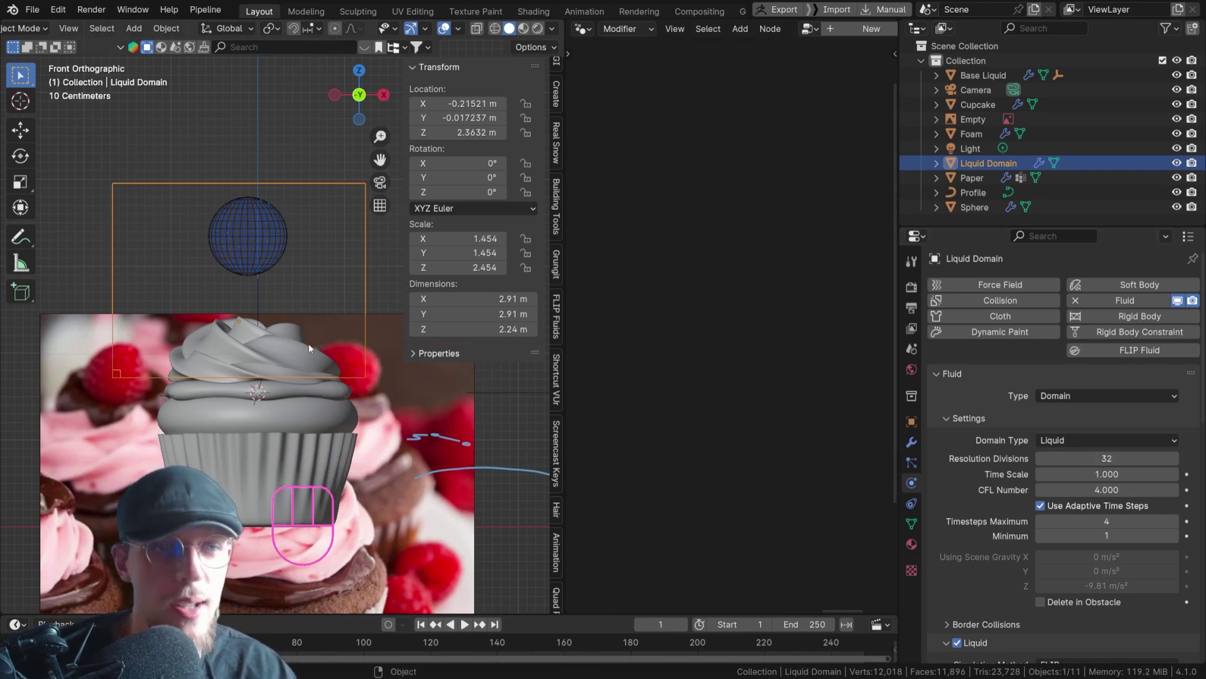
Enable Diffusion for the liquid and lower the sphere along Z to about 3.01 m
scroll(1018, 470, down, 15)
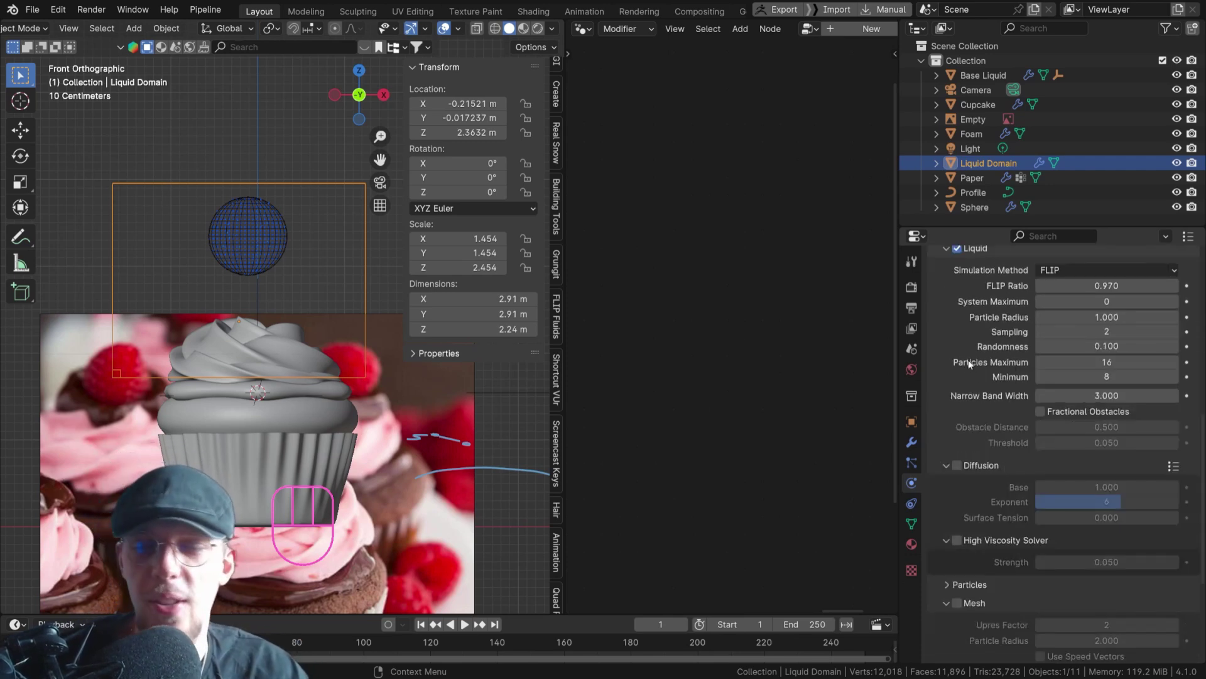
scroll(969, 363, down, 5)
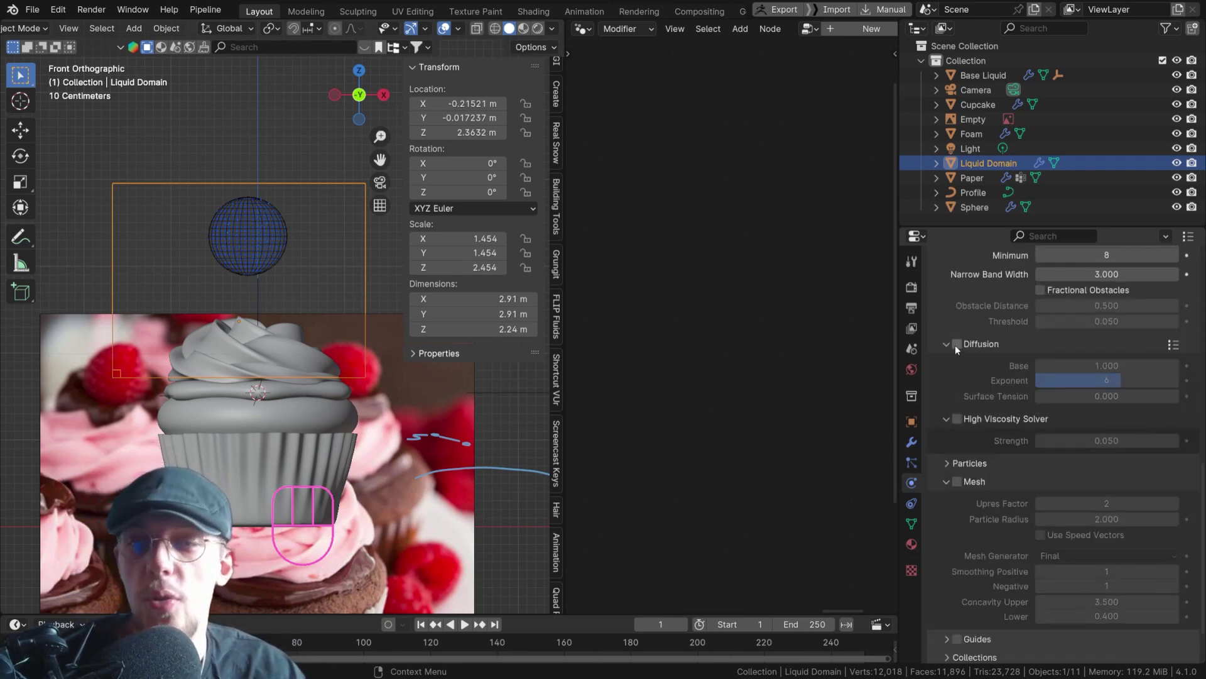
click(957, 344)
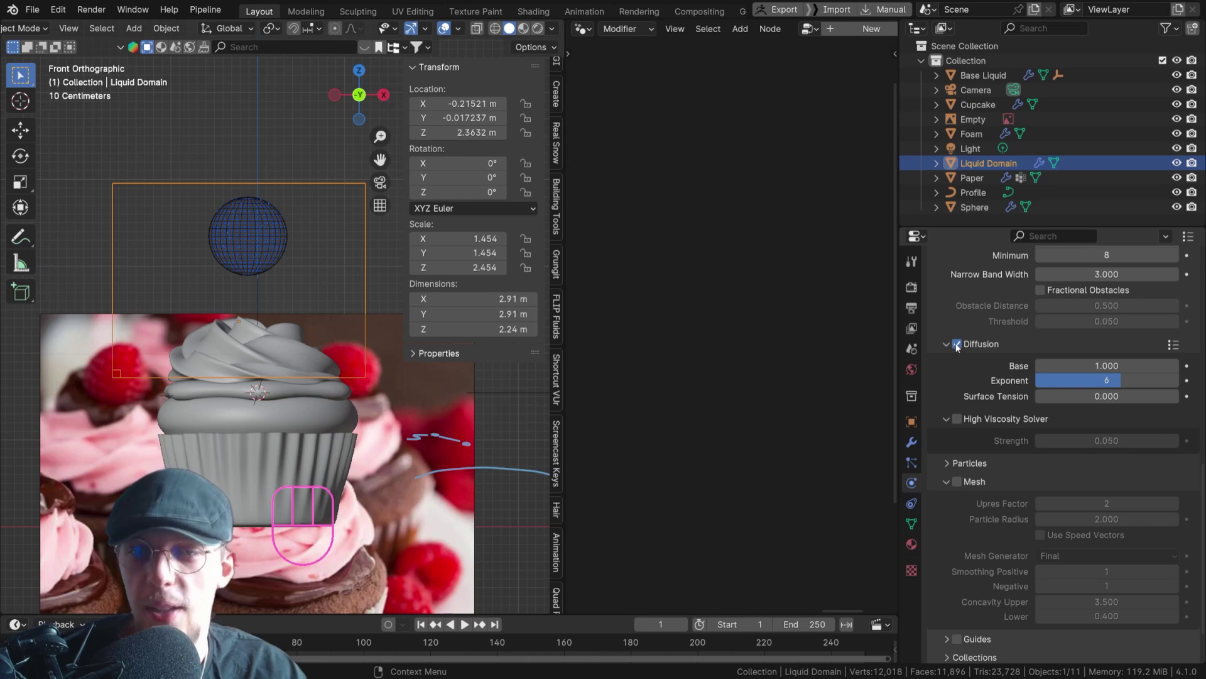
click(289, 273)
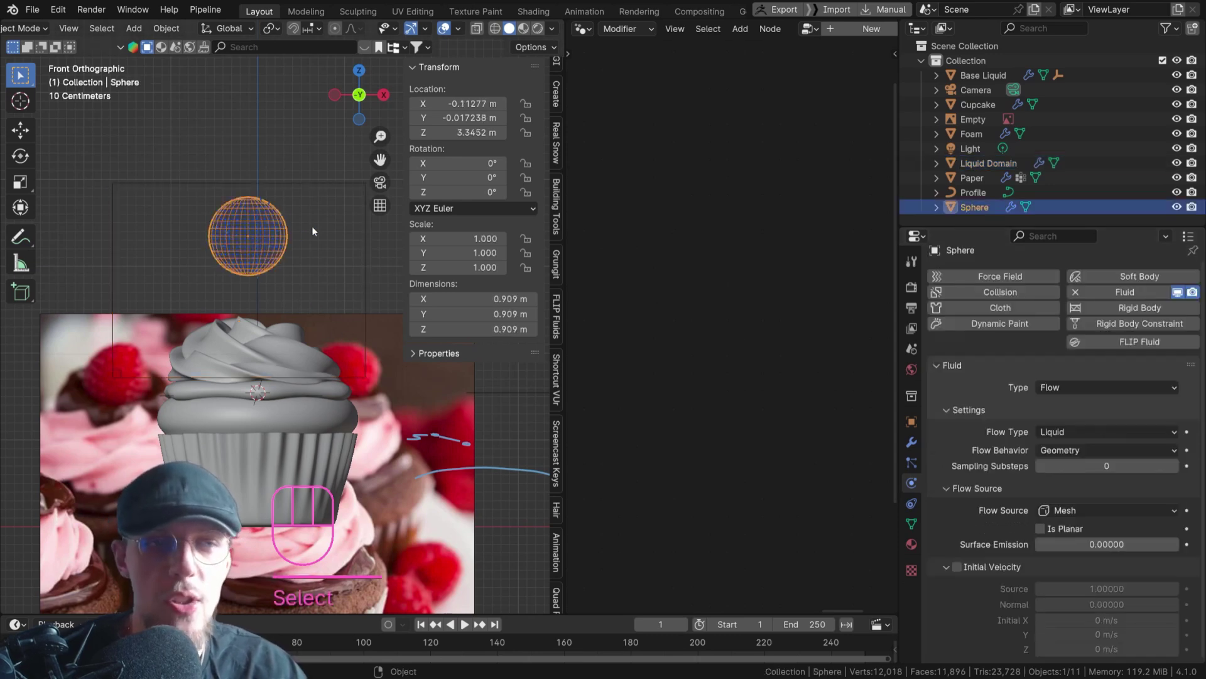
key(g)
key(z)
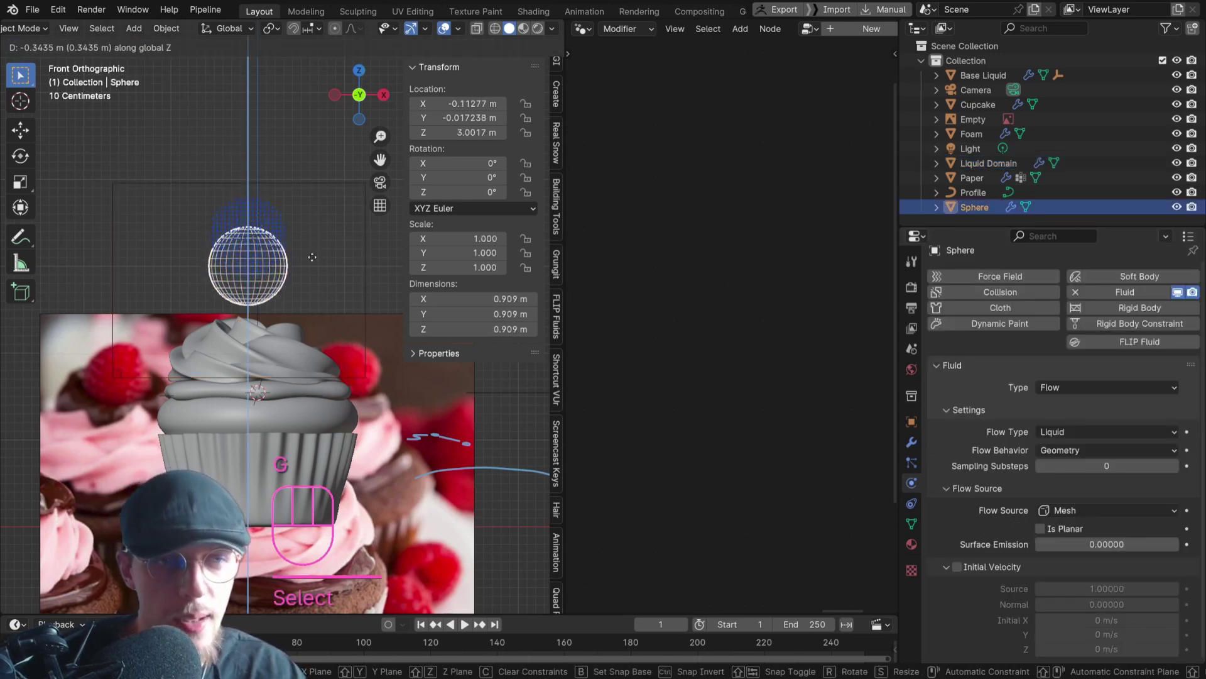
click(312, 256)
key(g)
click(314, 254)
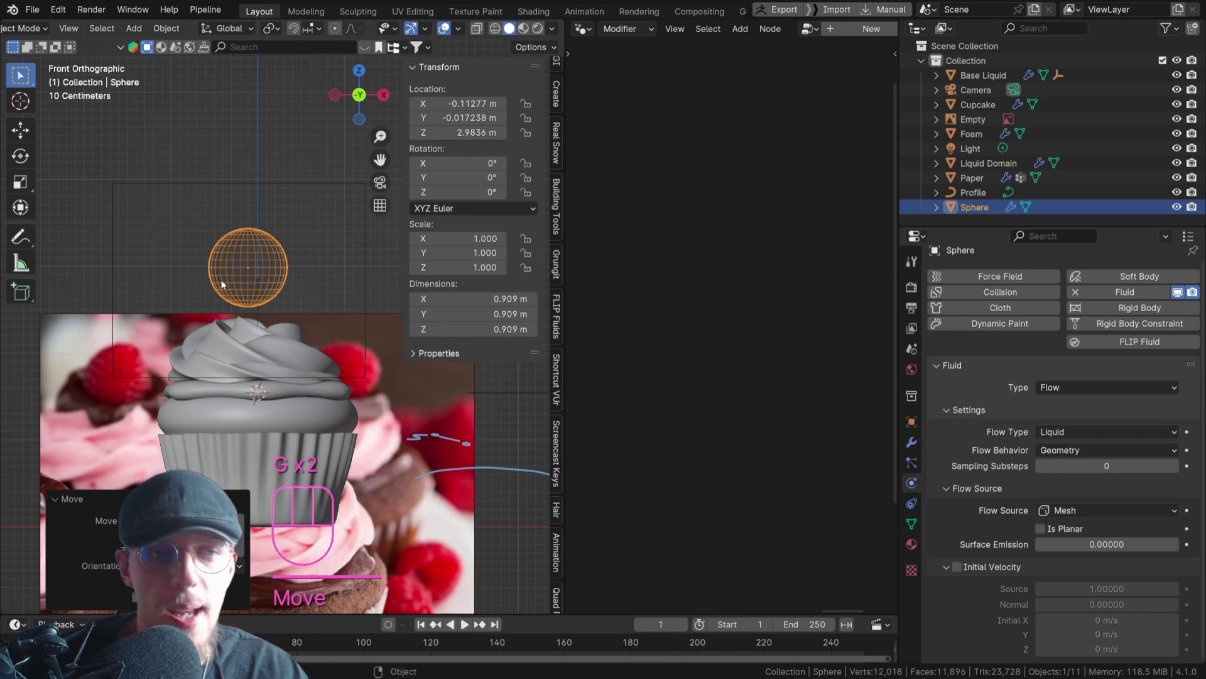
Apply the sphere's scale and play the simulation to watch liquid splash onto the frosting
click(913, 441)
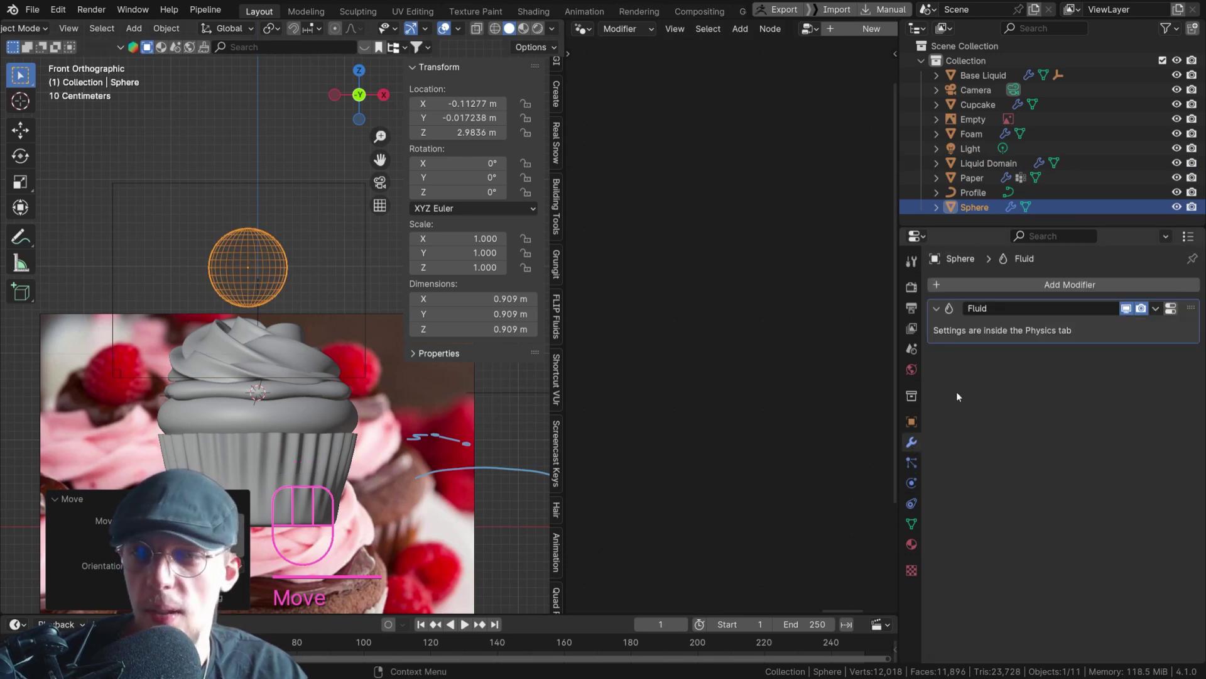
click(367, 295)
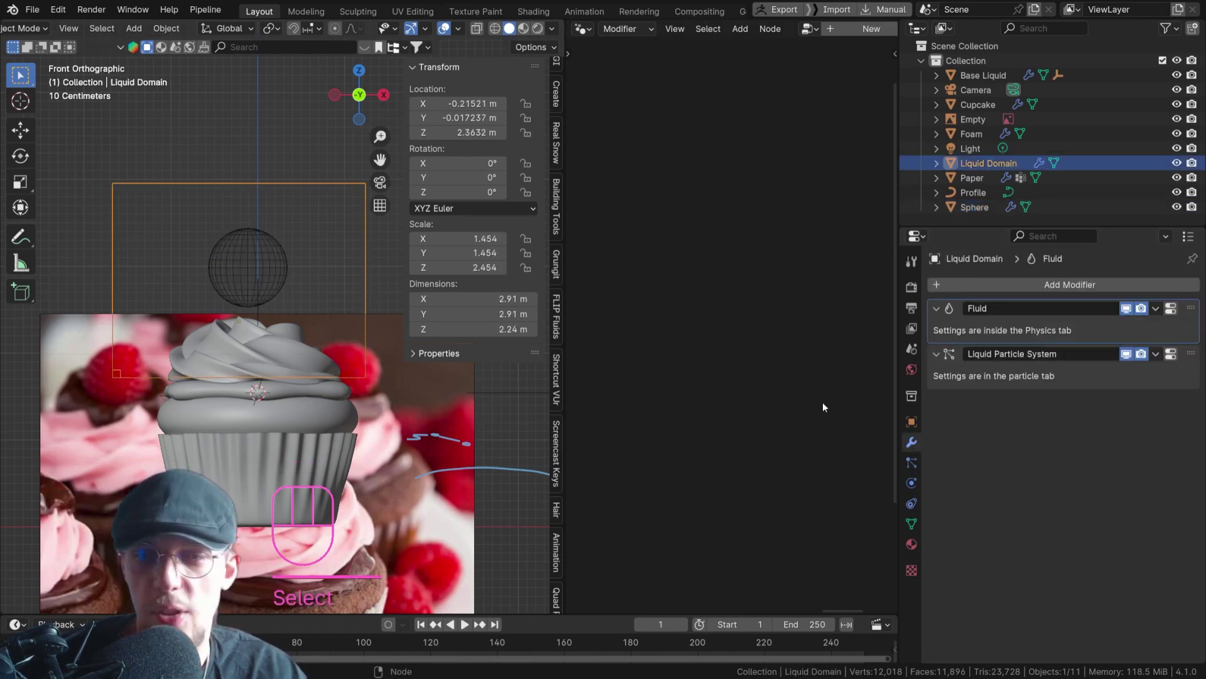
click(912, 482)
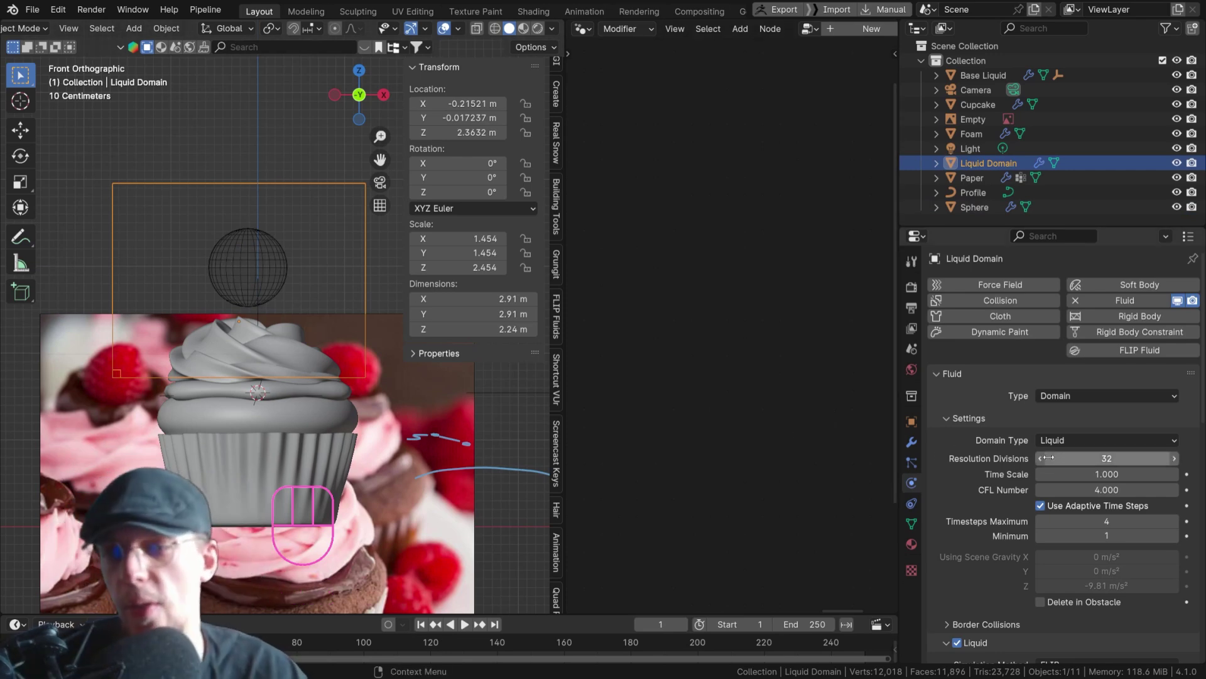
click(248, 265)
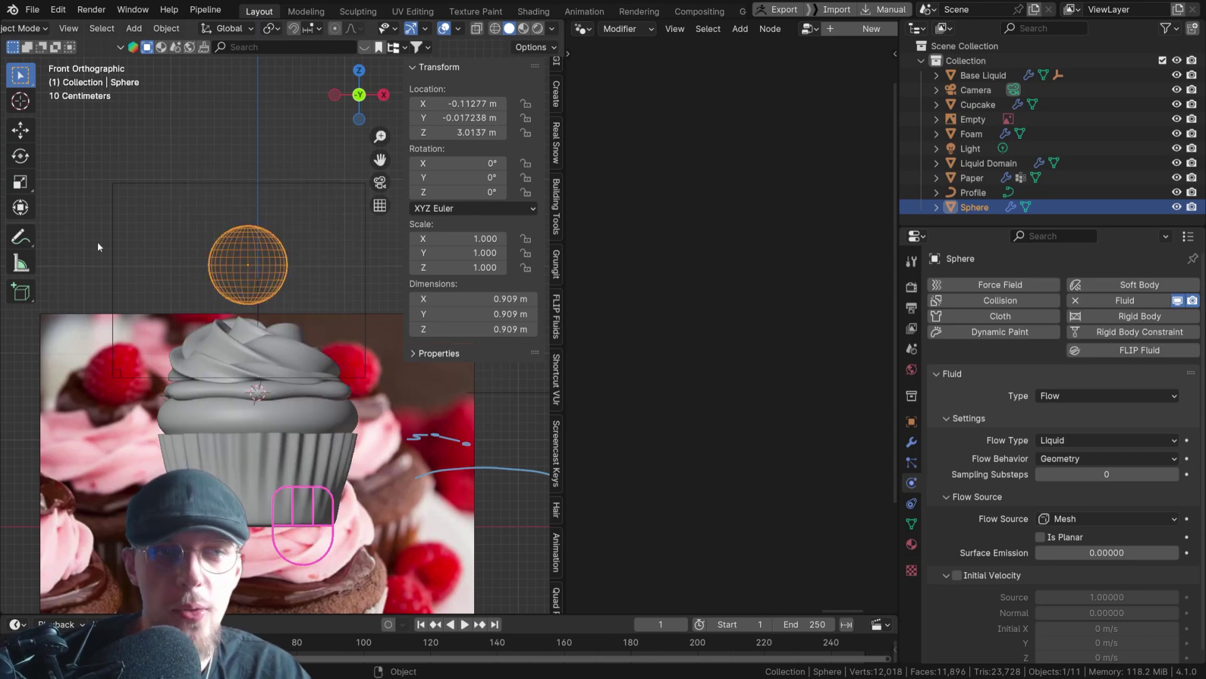
key(ctrl+a)
click(352, 288)
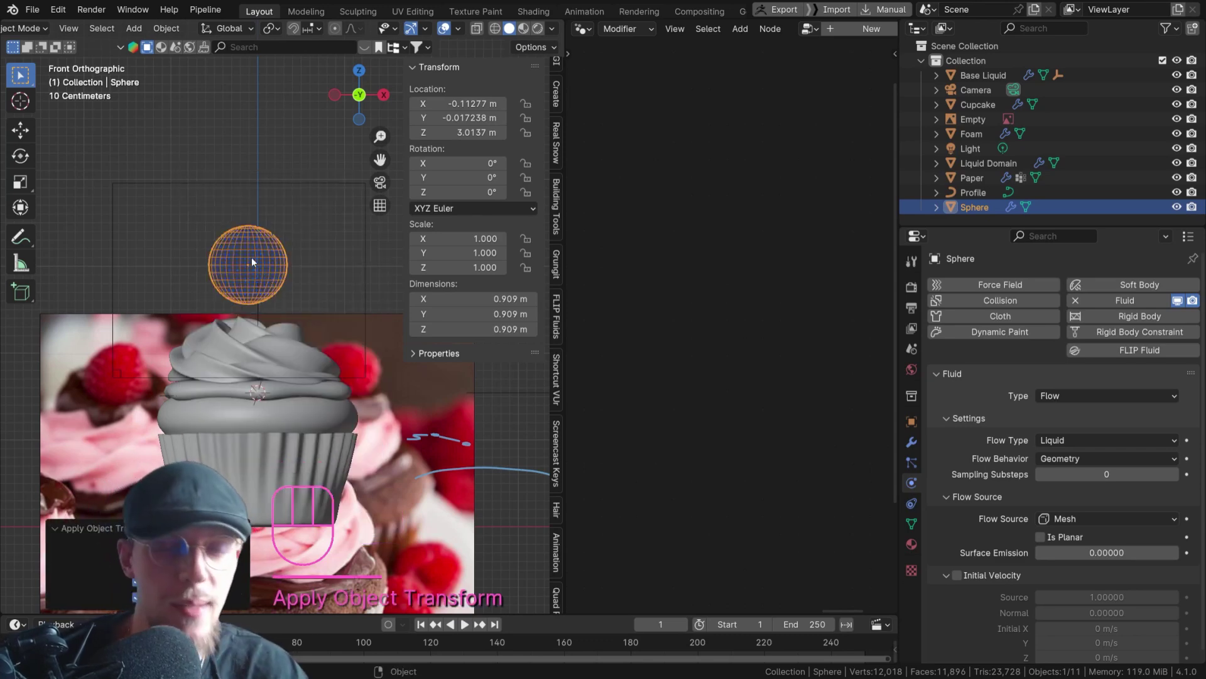
key(space)
key(space)
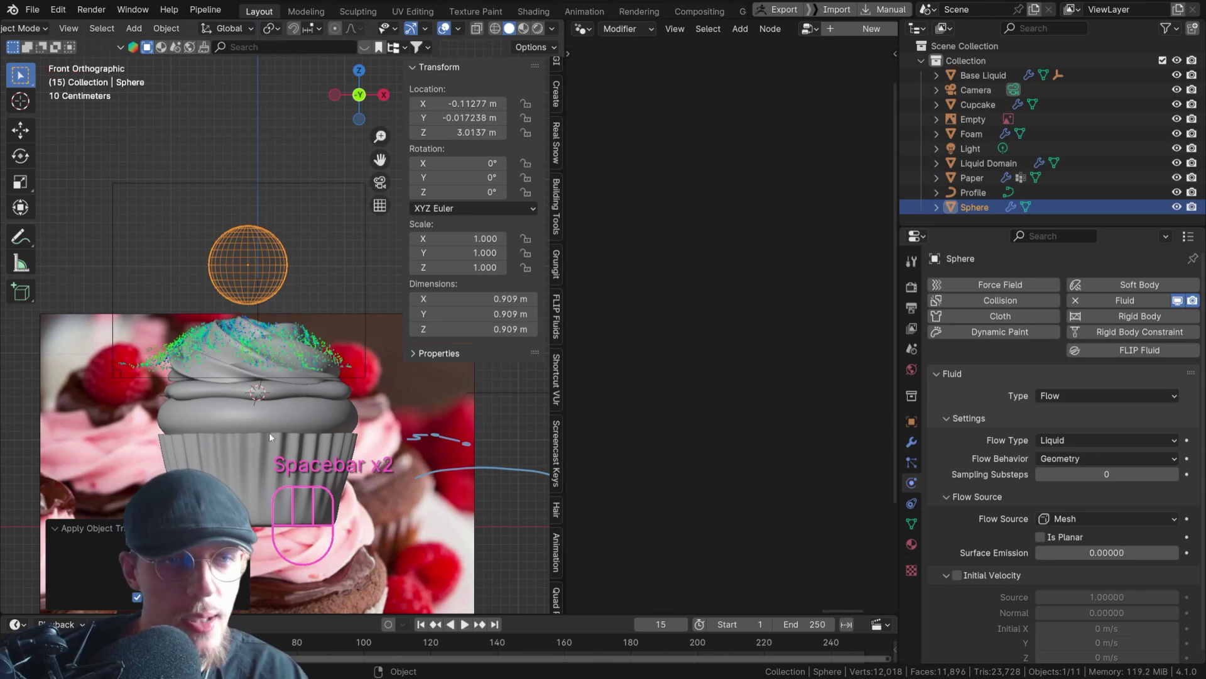
From frame 1, set the Liquid Domain's Surface Tension to 3 and test-play it
click(422, 624)
scroll(967, 464, down, 1)
click(326, 284)
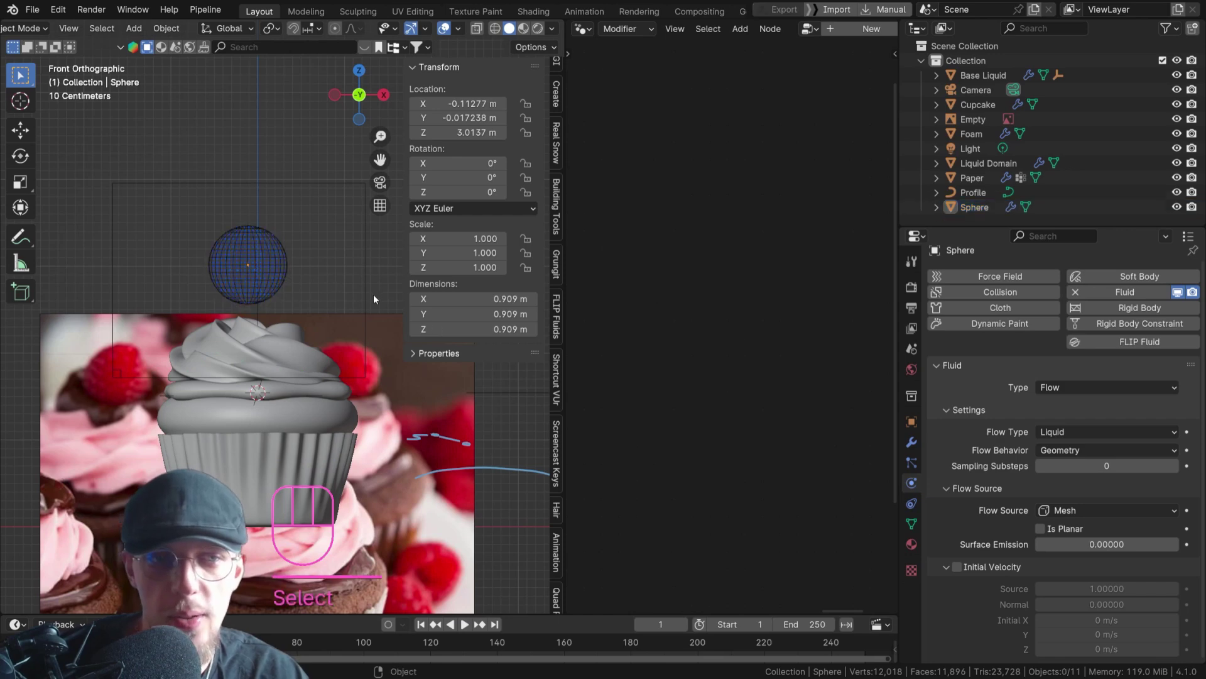
click(369, 294)
scroll(1065, 477, down, 10)
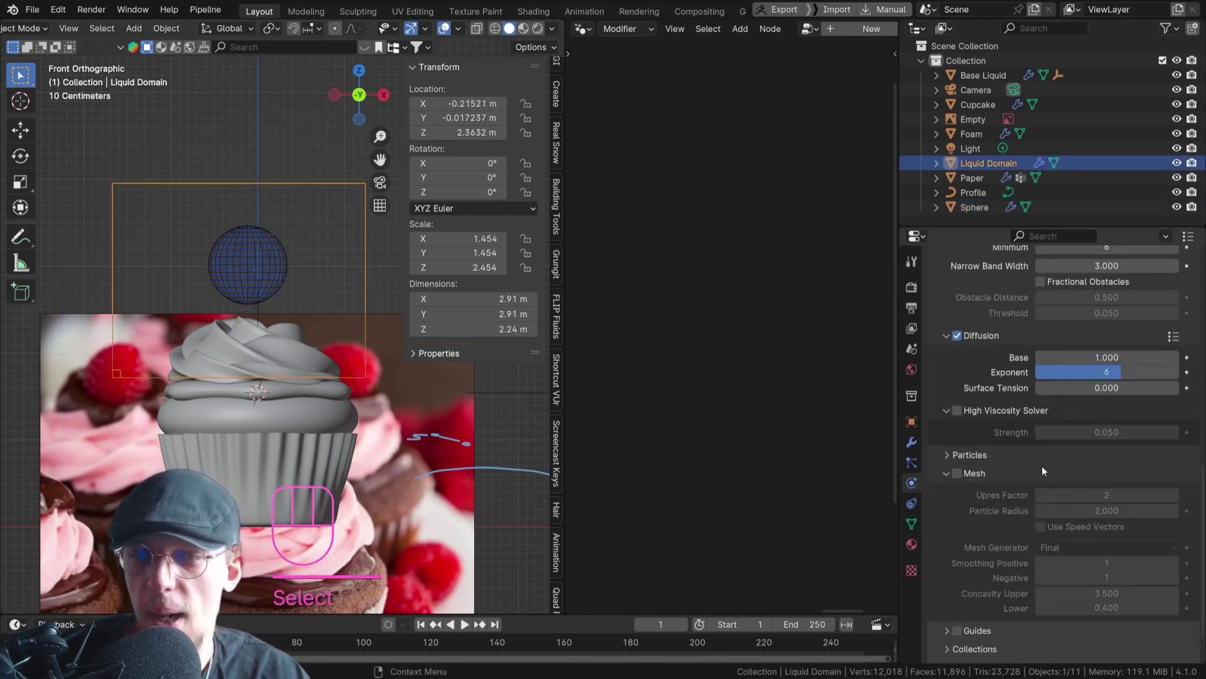
scroll(1041, 468, up, 2)
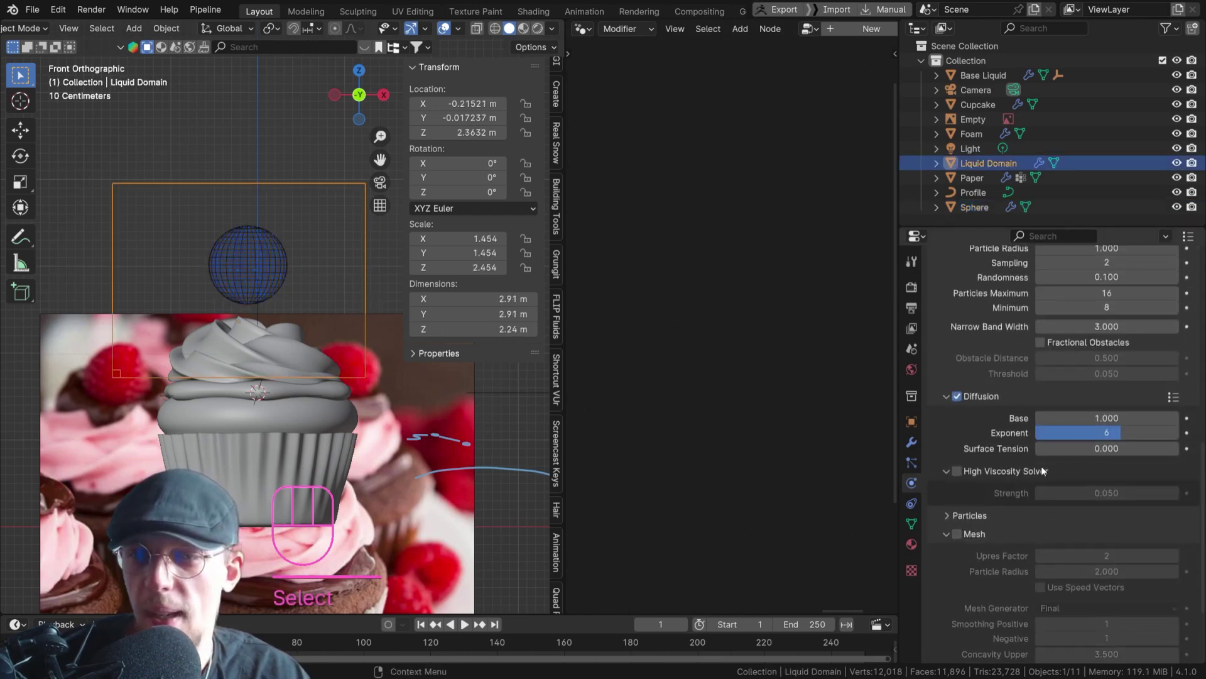
click(1087, 448)
text(3)
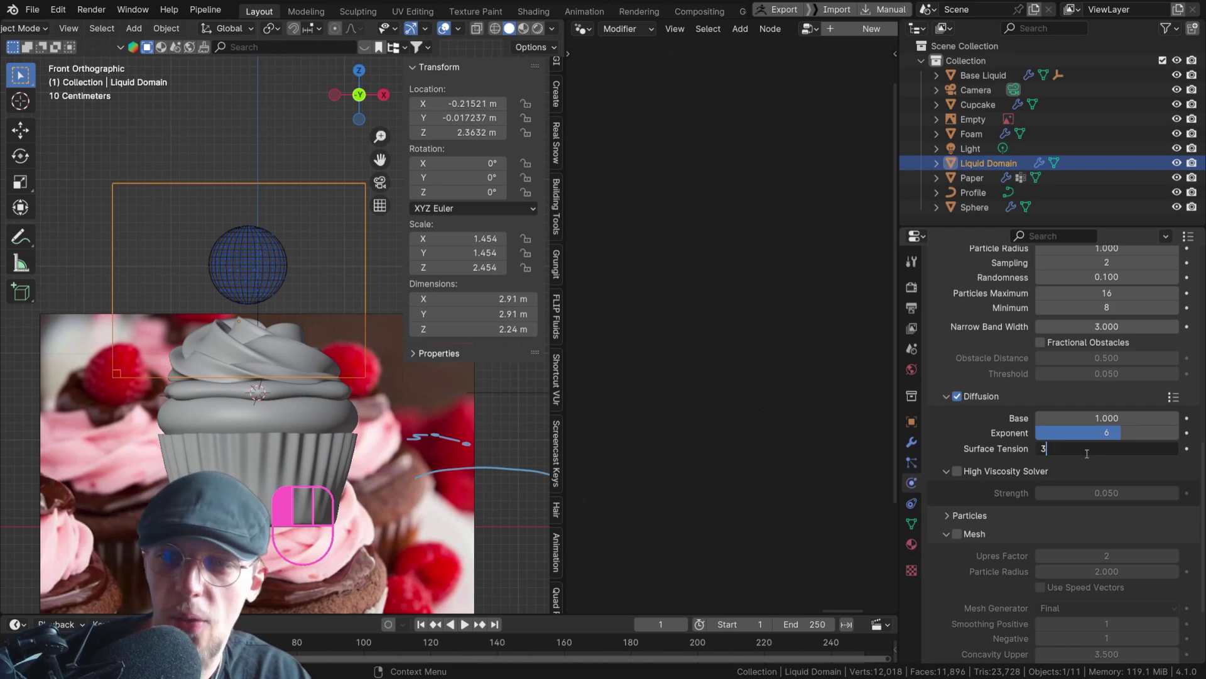
key(Return)
mouse_move(1087, 448)
mouse_down()
mouse_move(1106, 448)
mouse_move(1087, 451)
mouse_up()
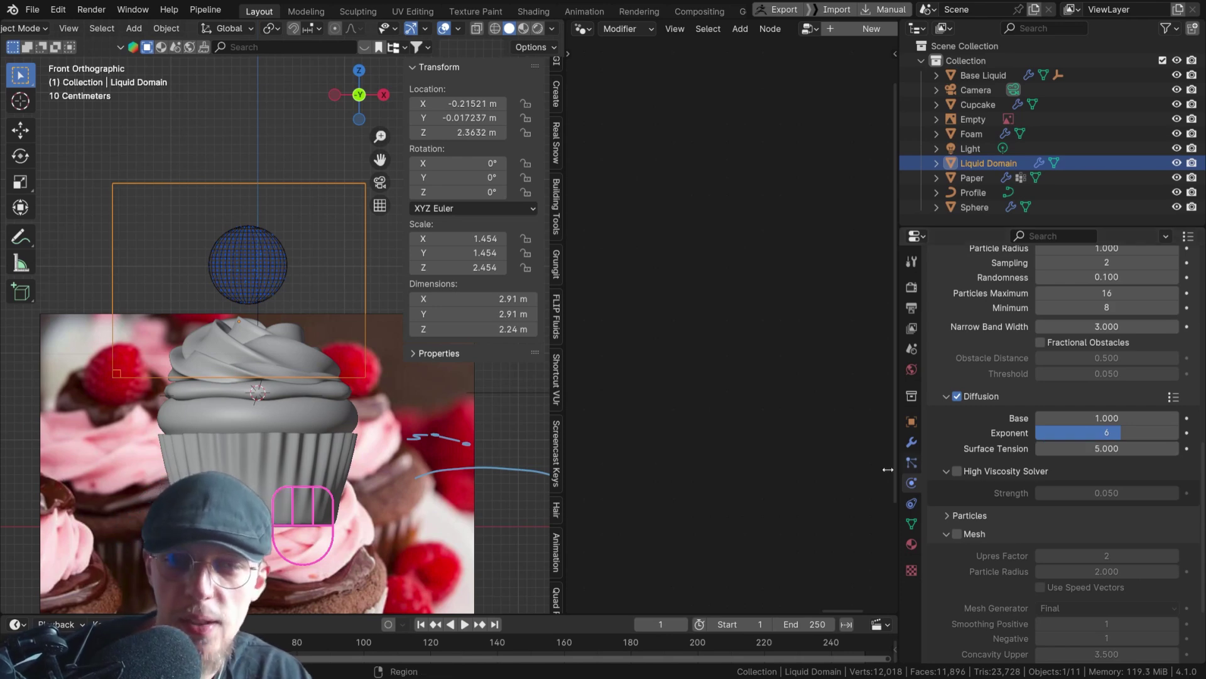
key(space)
key(space)
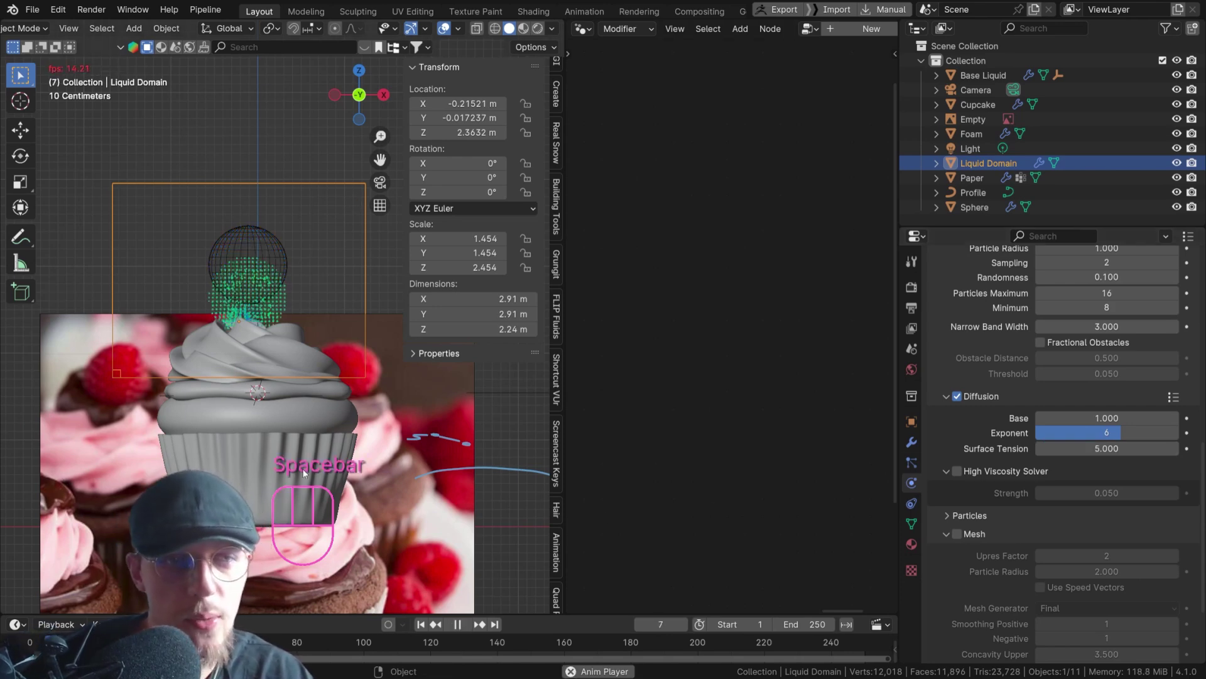
key(shift+Left)
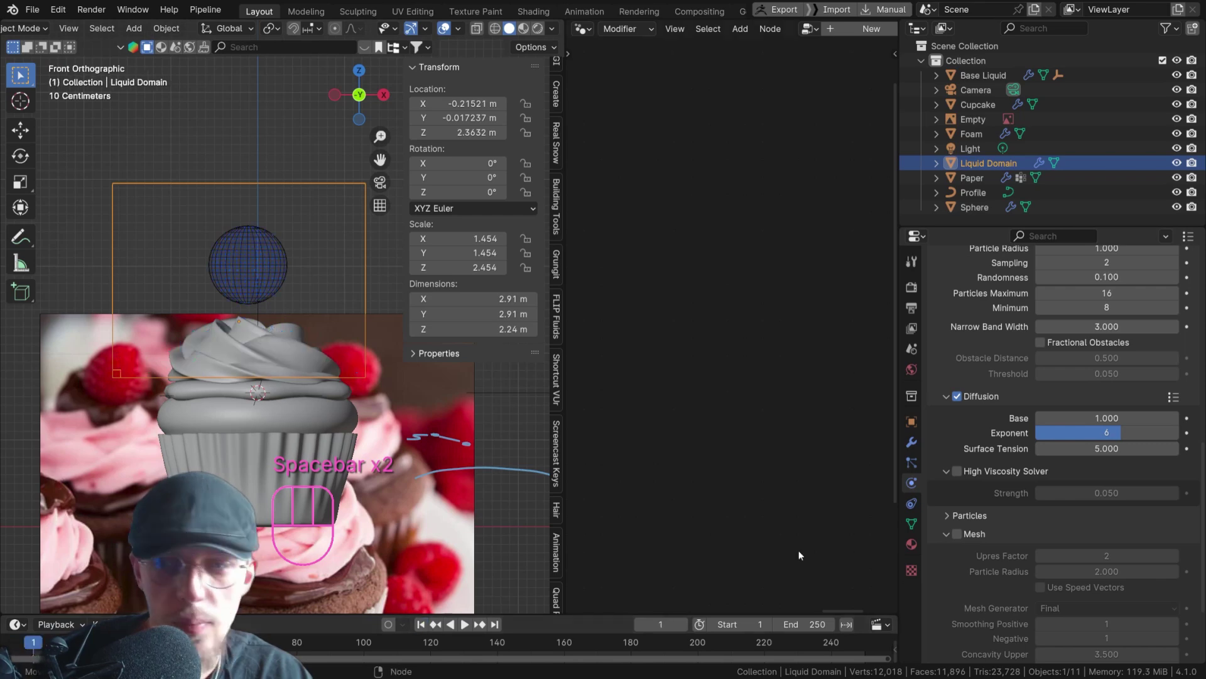
Try a Surface Tension of 15, then settle back on 3
click(1106, 449)
text(15)
key(Return)
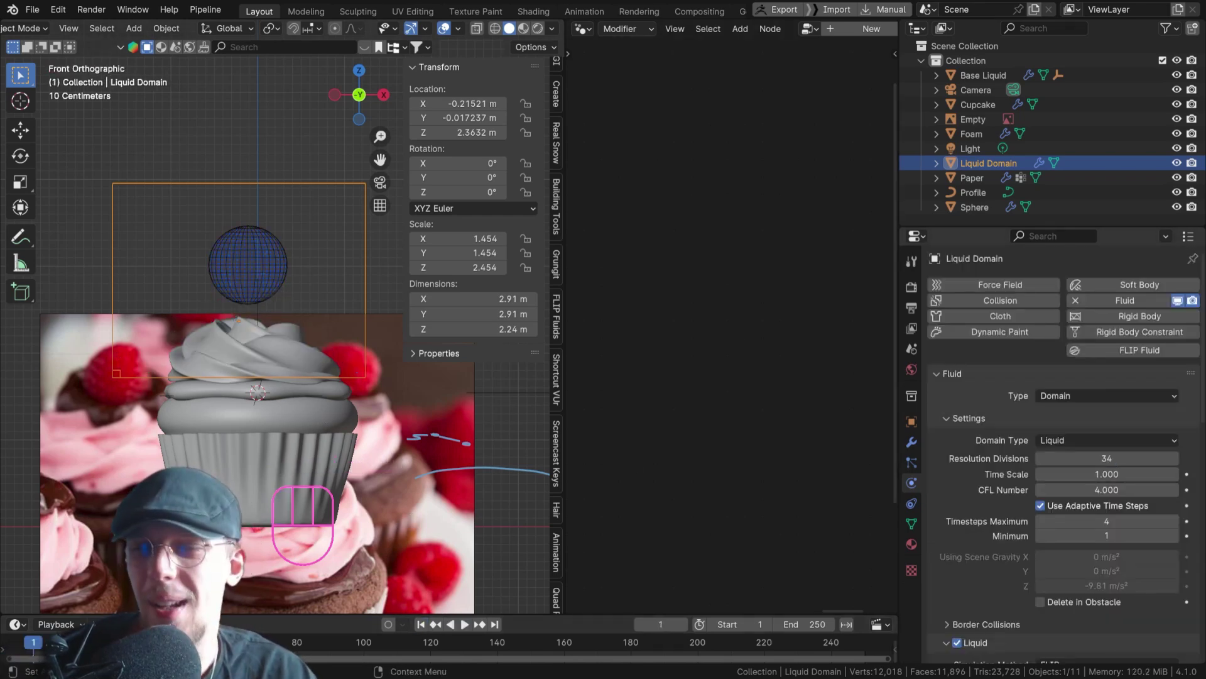
scroll(1068, 439, down, 10)
scroll(1068, 440, down, 8)
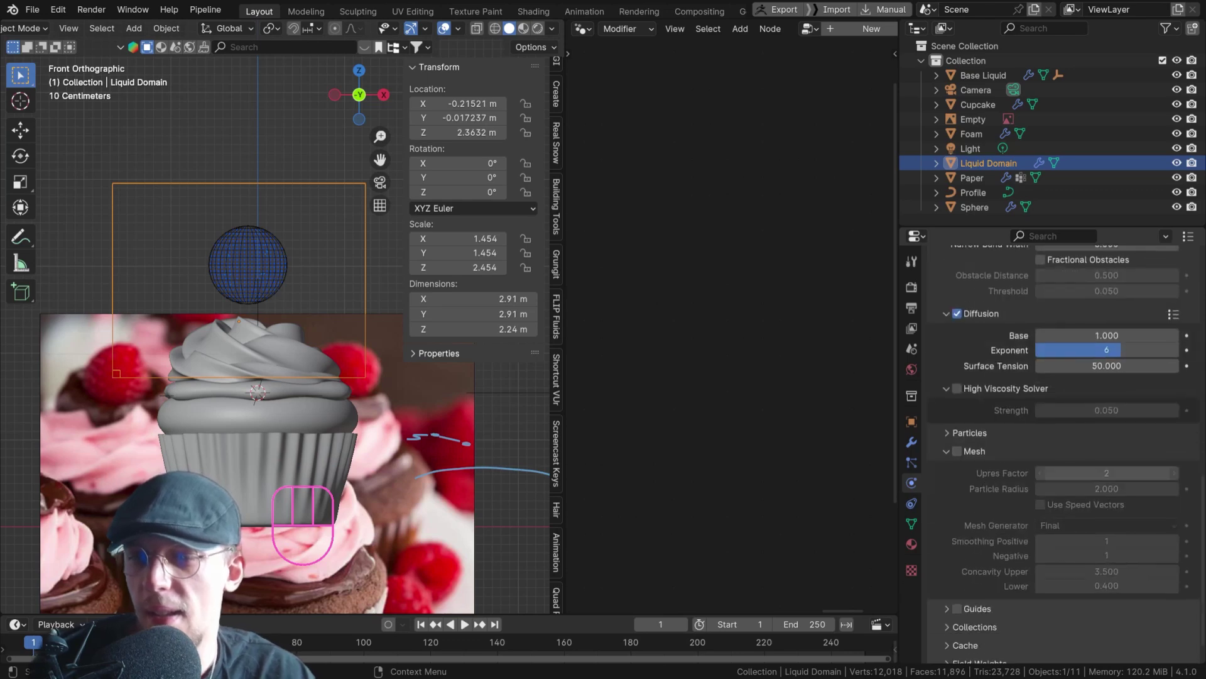
scroll(1068, 439, up, 6)
click(1107, 459)
text(3)
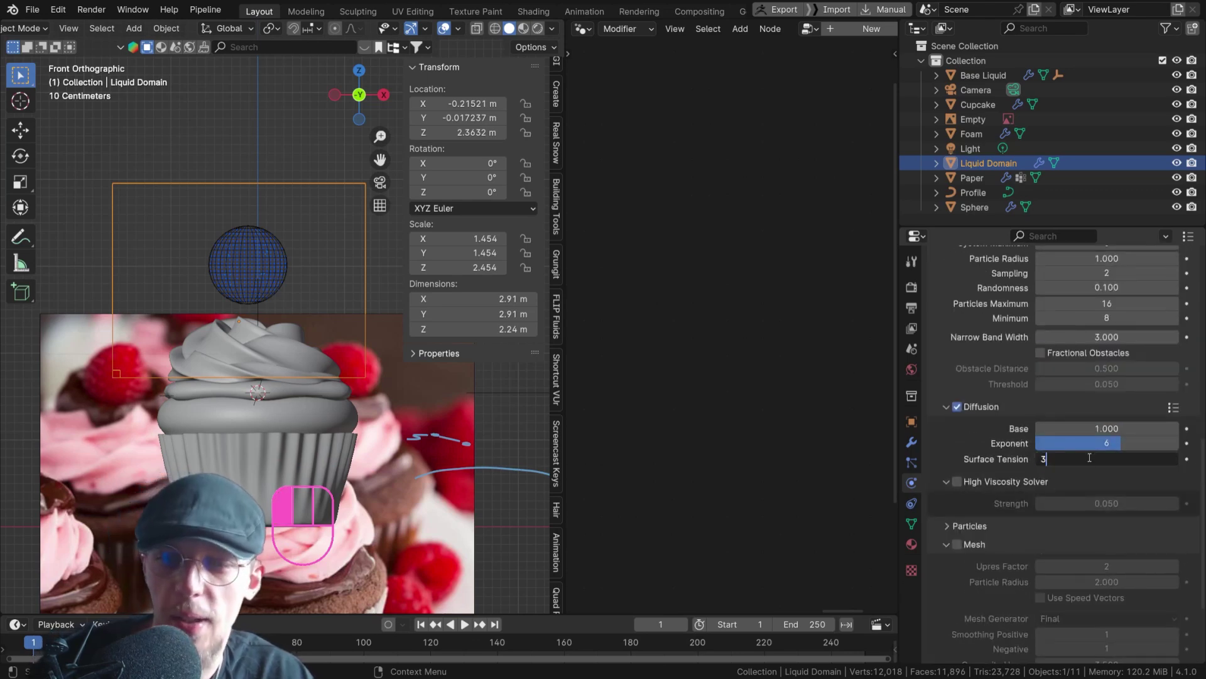
key(Return)
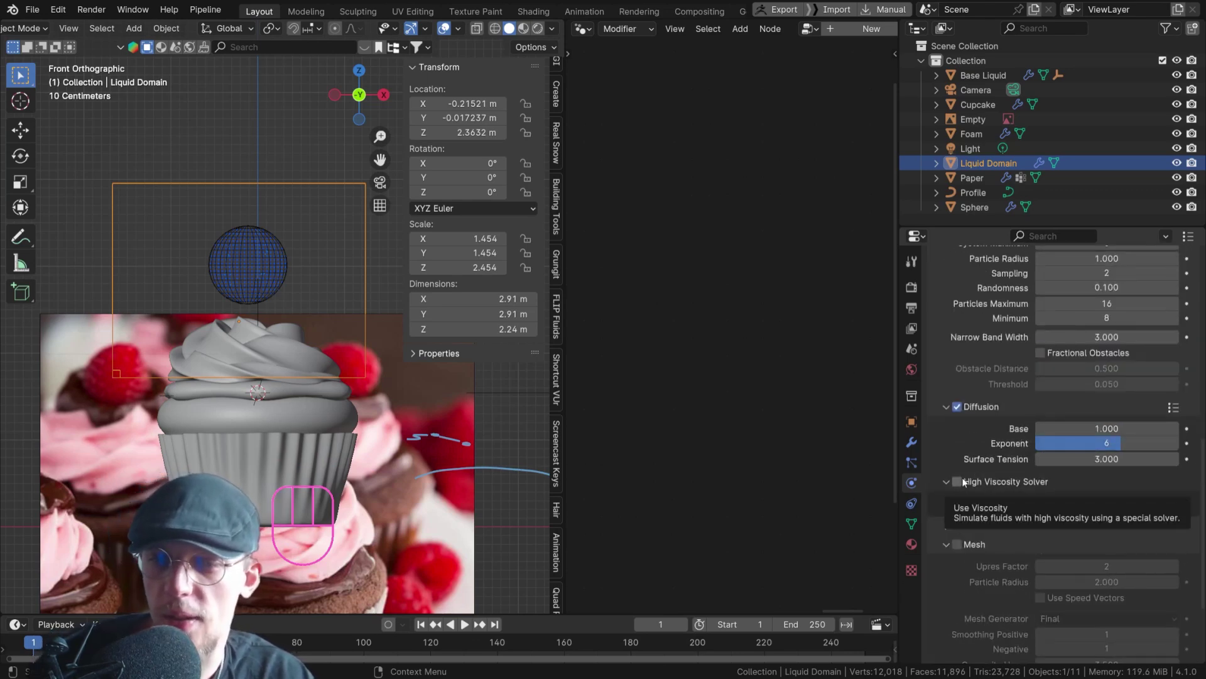
Enable the High Viscosity Solver at strength 0, preview playback and rewind to frame 1
click(964, 480)
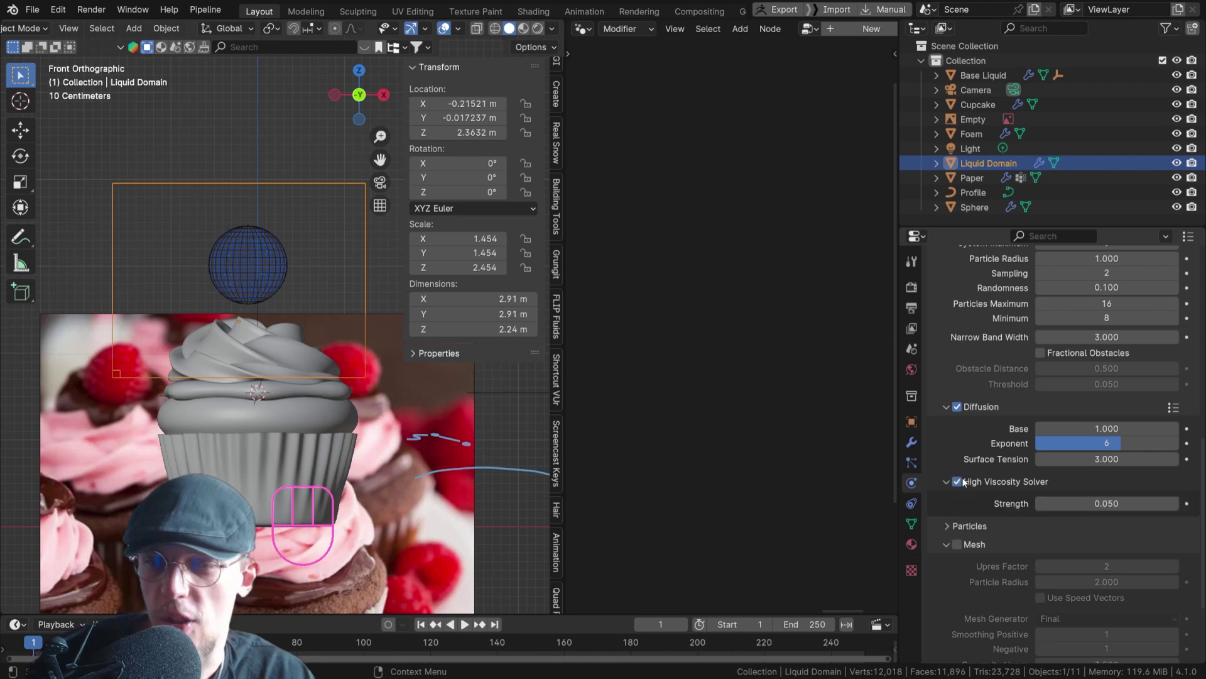
click(1106, 503)
text(0)
key(Return)
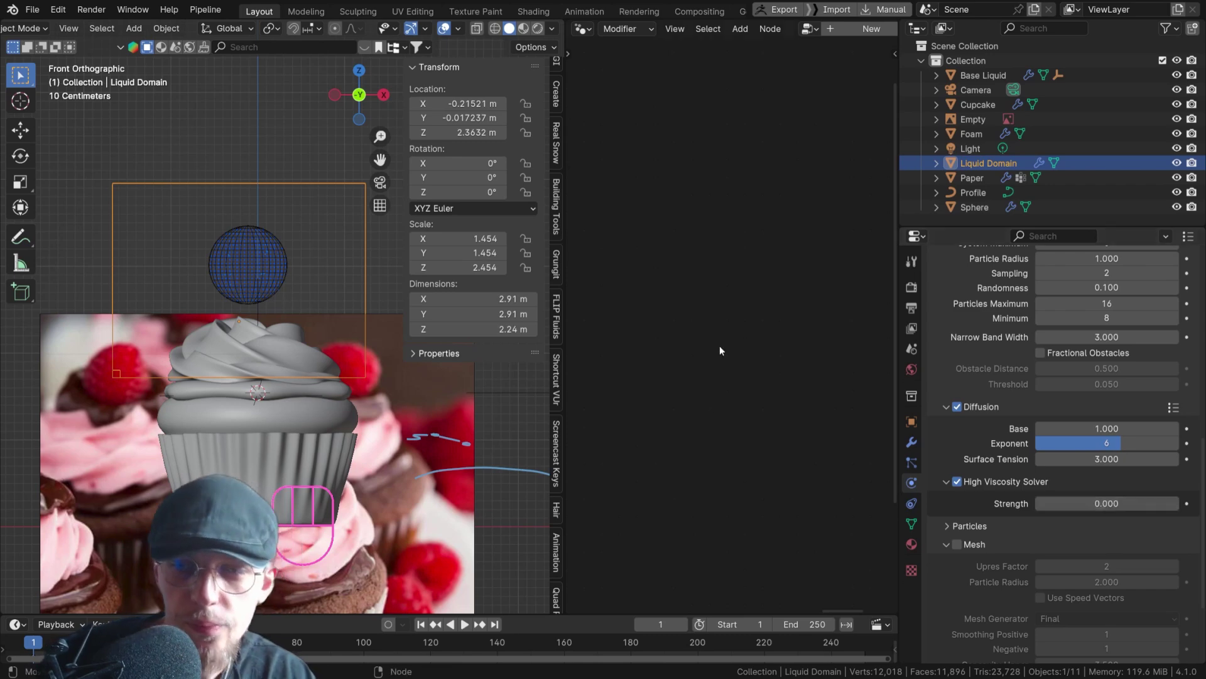
key(space)
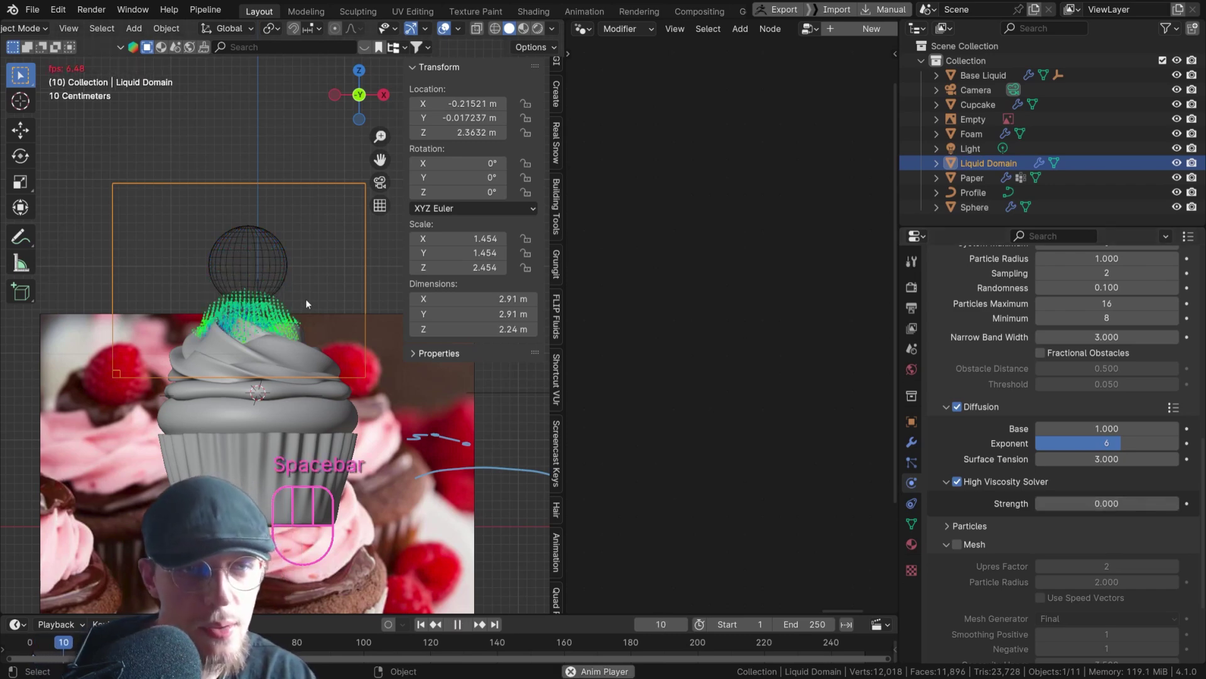
key(space)
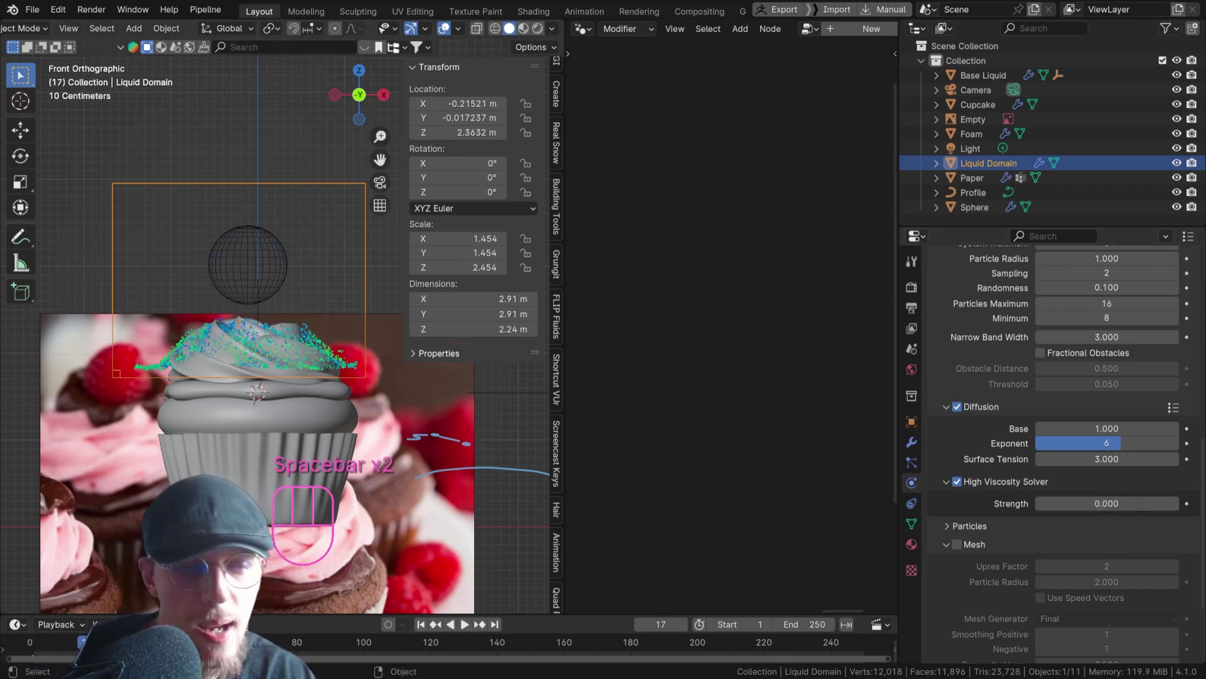
click(420, 624)
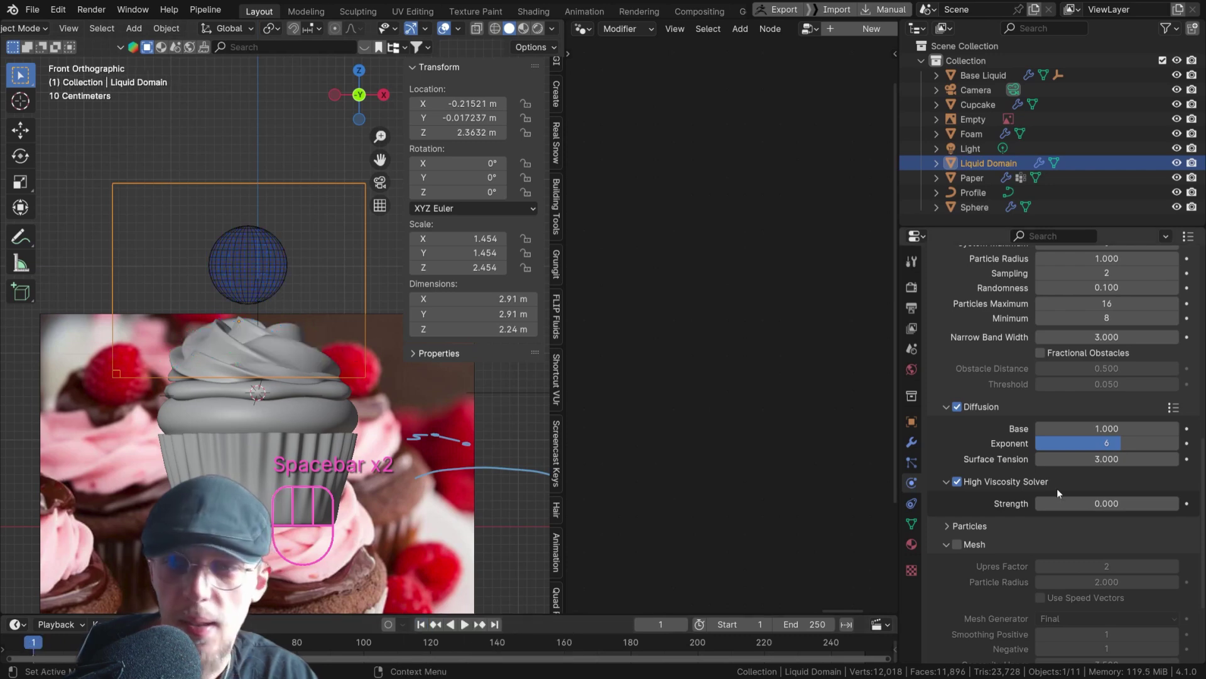
Set viscosity Strength to 0.01 and preview the thicker chocolate on the frosting
click(1112, 502)
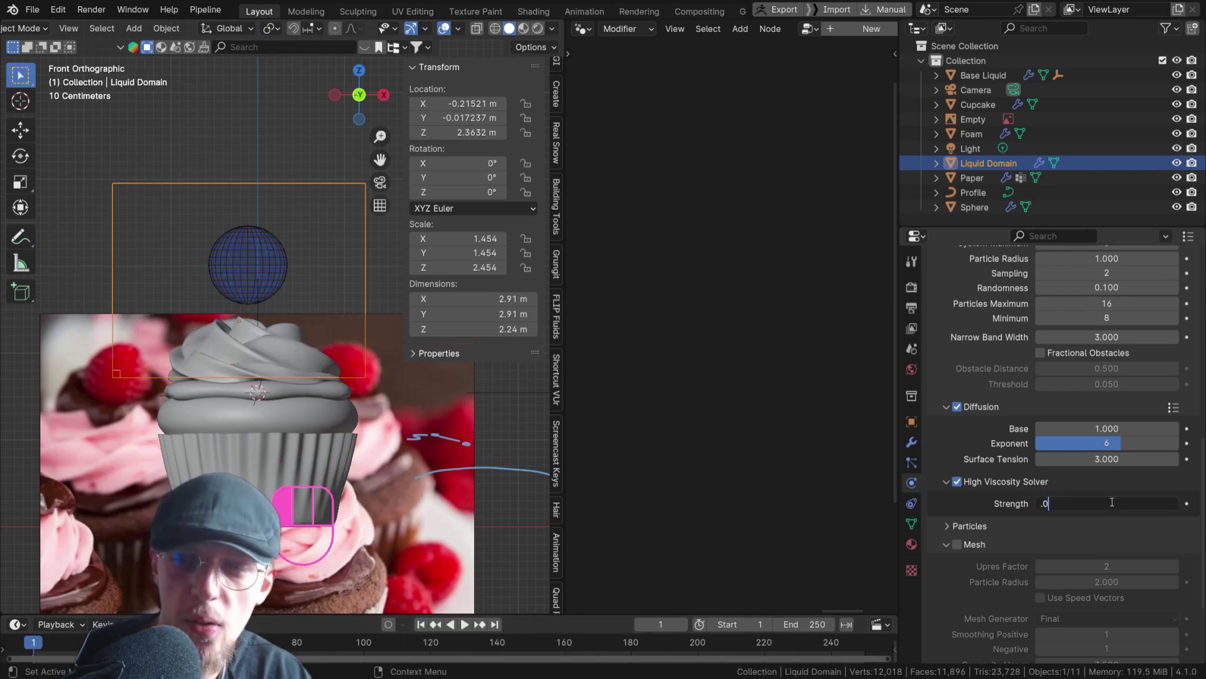
text(0.01)
key(Return)
key(space)
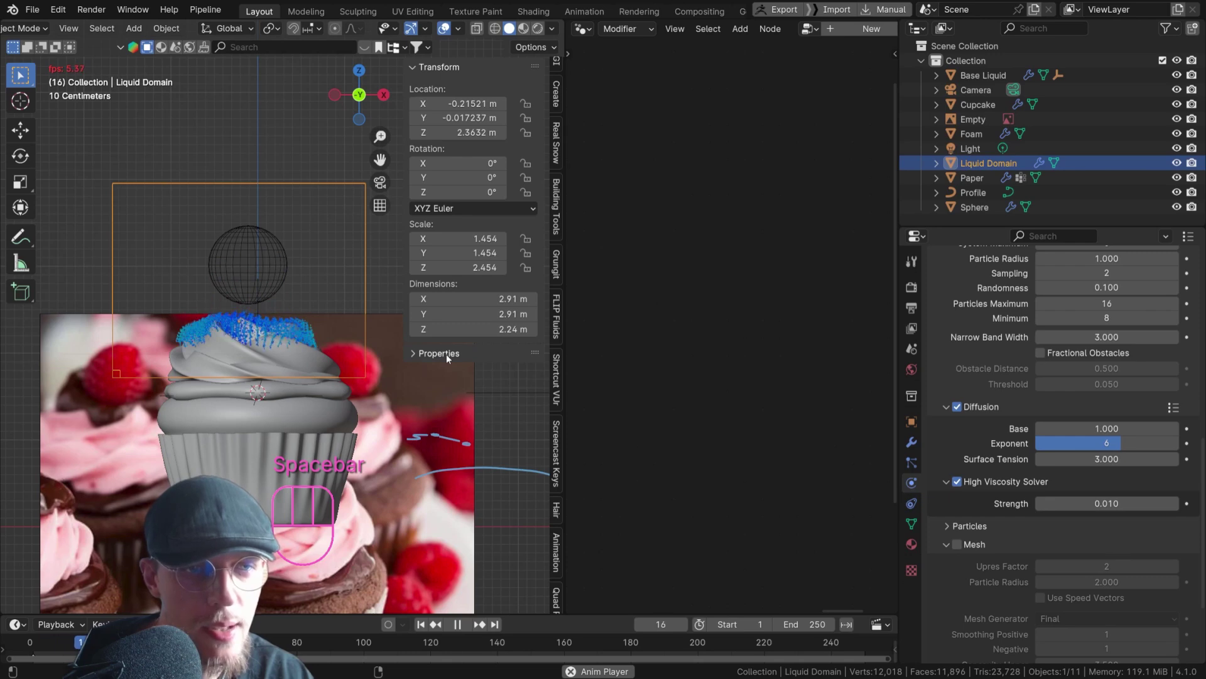
key(space)
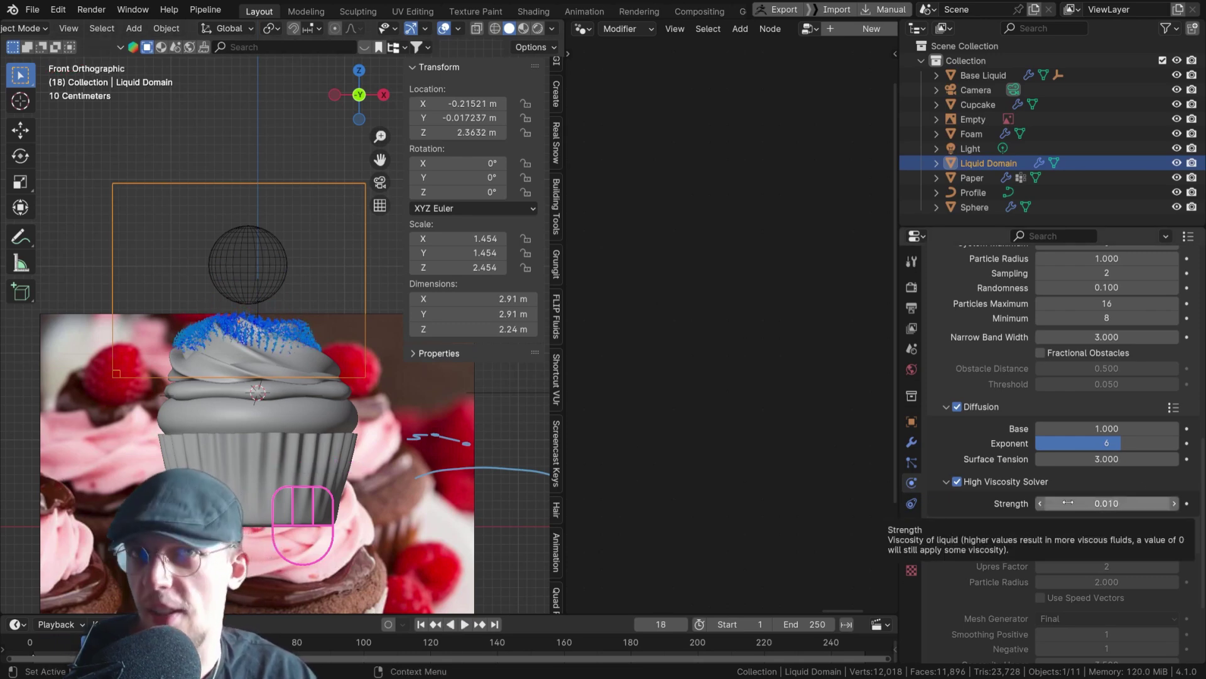
mouse_move(245, 304)
middle_down()
mouse_move(264, 392)
mouse_move(255, 304)
middle_up()
Rewind to frame 1 and set the domain's Resolution Divisions to 64
key(shift+Left)
scroll(1050, 435, up, 15)
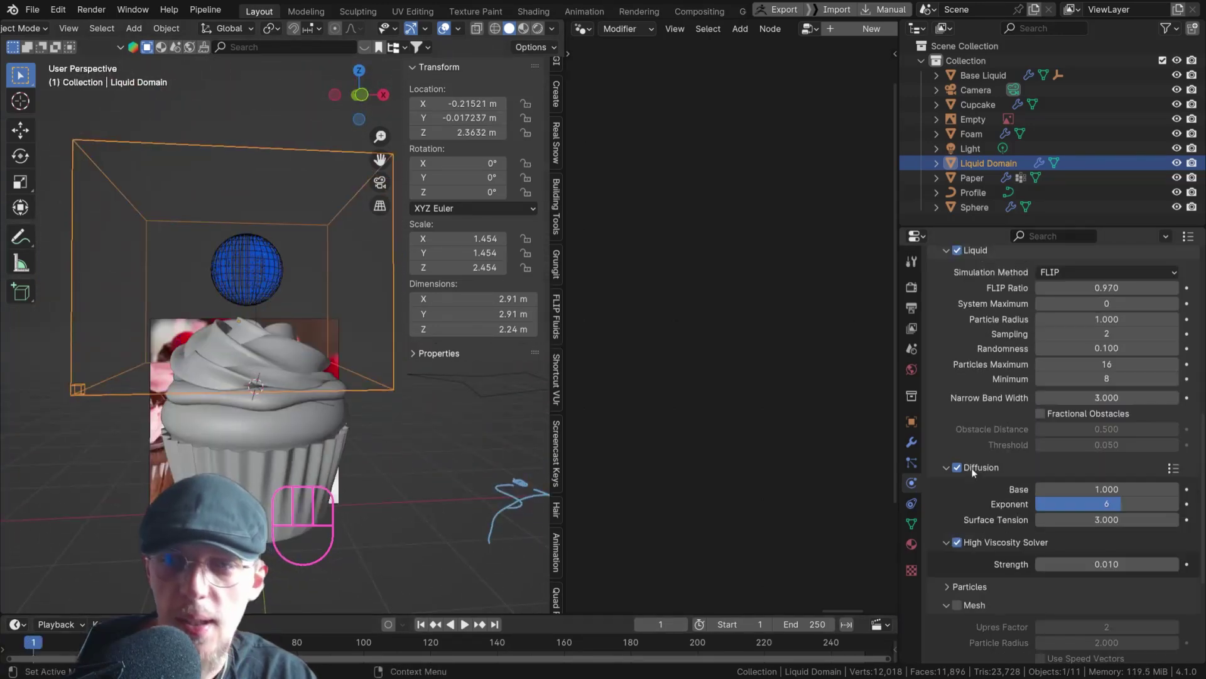
scroll(1050, 436, up, 2)
click(1093, 458)
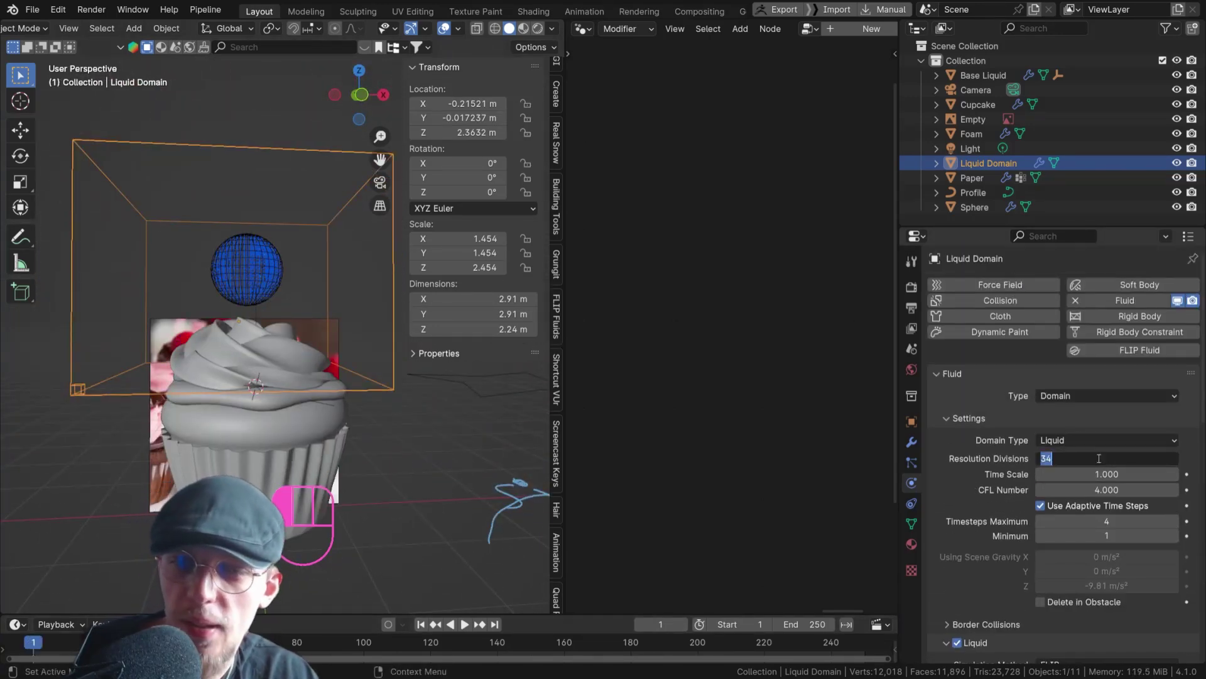
text(64)
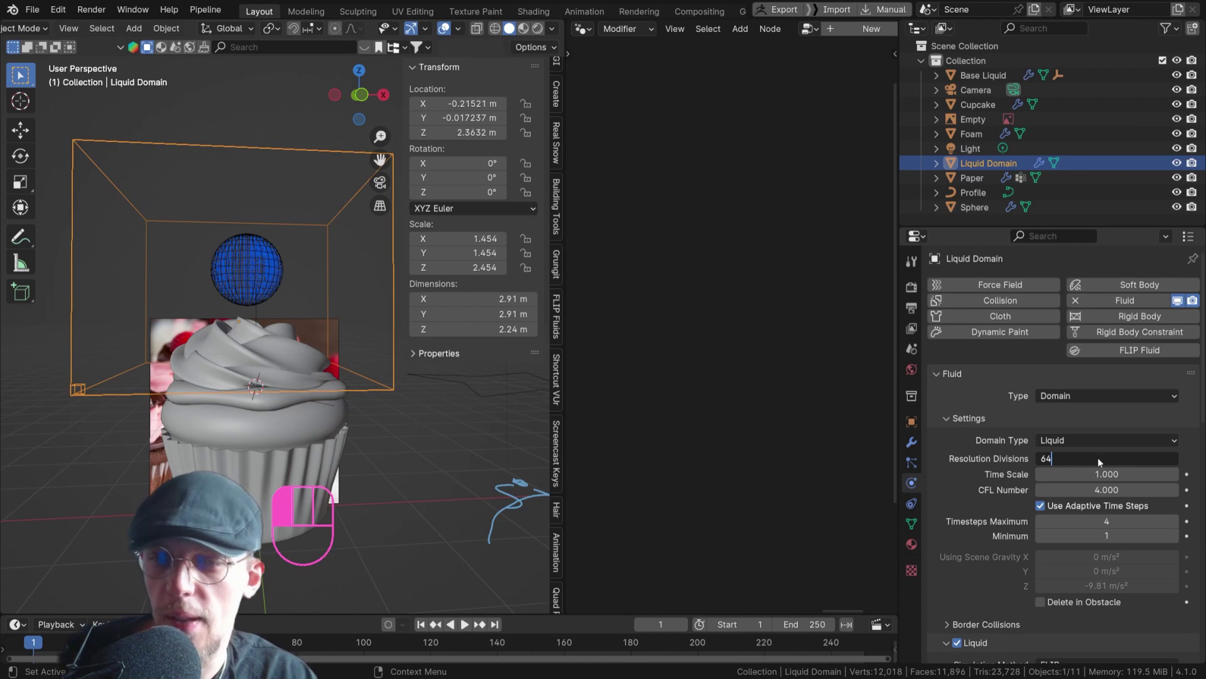
key(Return)
Enable liquid meshing and set the mesh Particle Radius to 5, after first trying 3
scroll(1035, 457, down, 15)
scroll(1036, 455, down, 3)
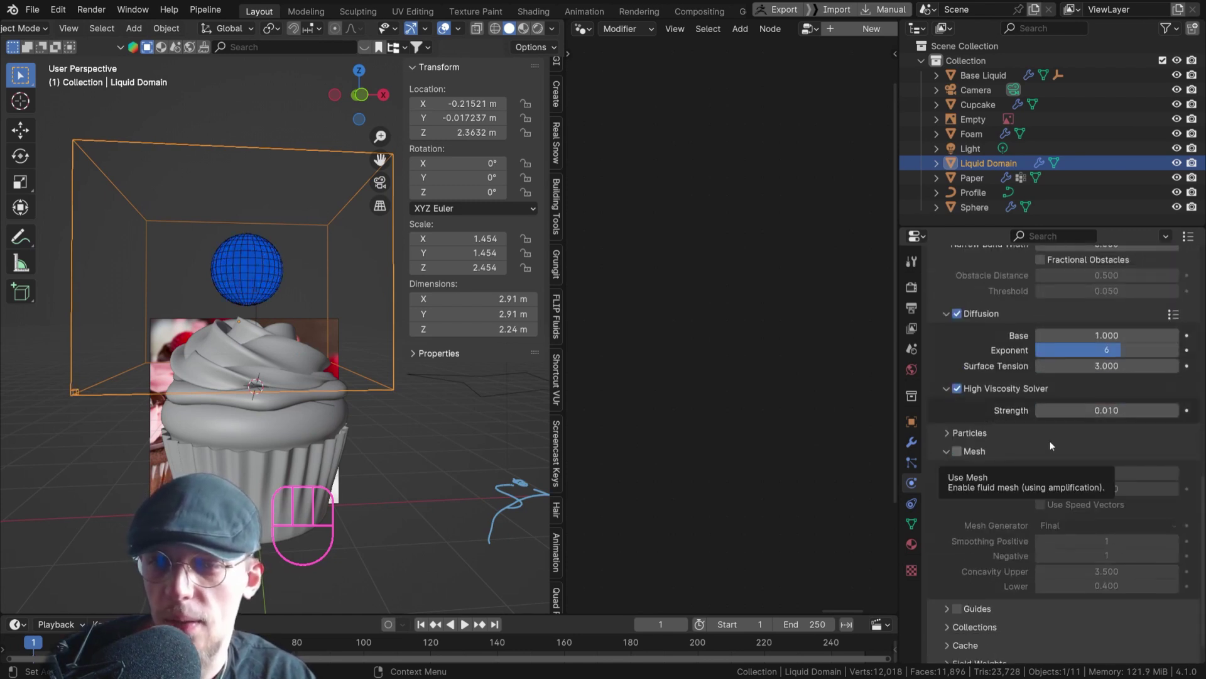
click(957, 451)
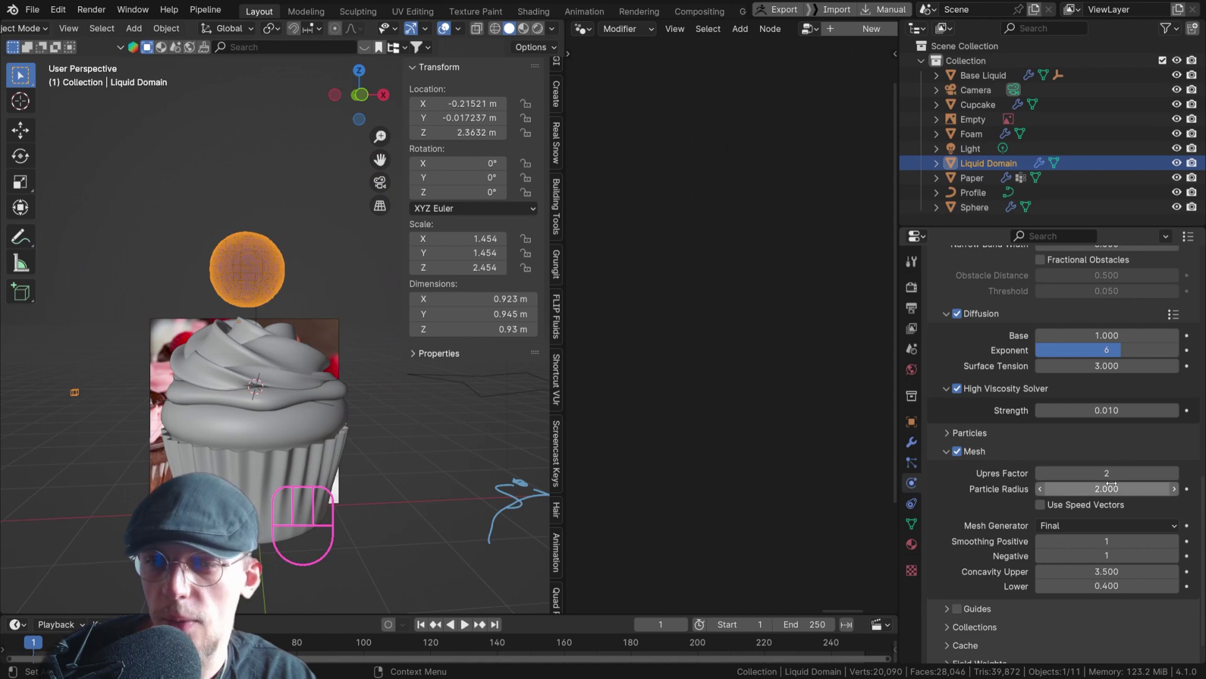
click(1111, 484)
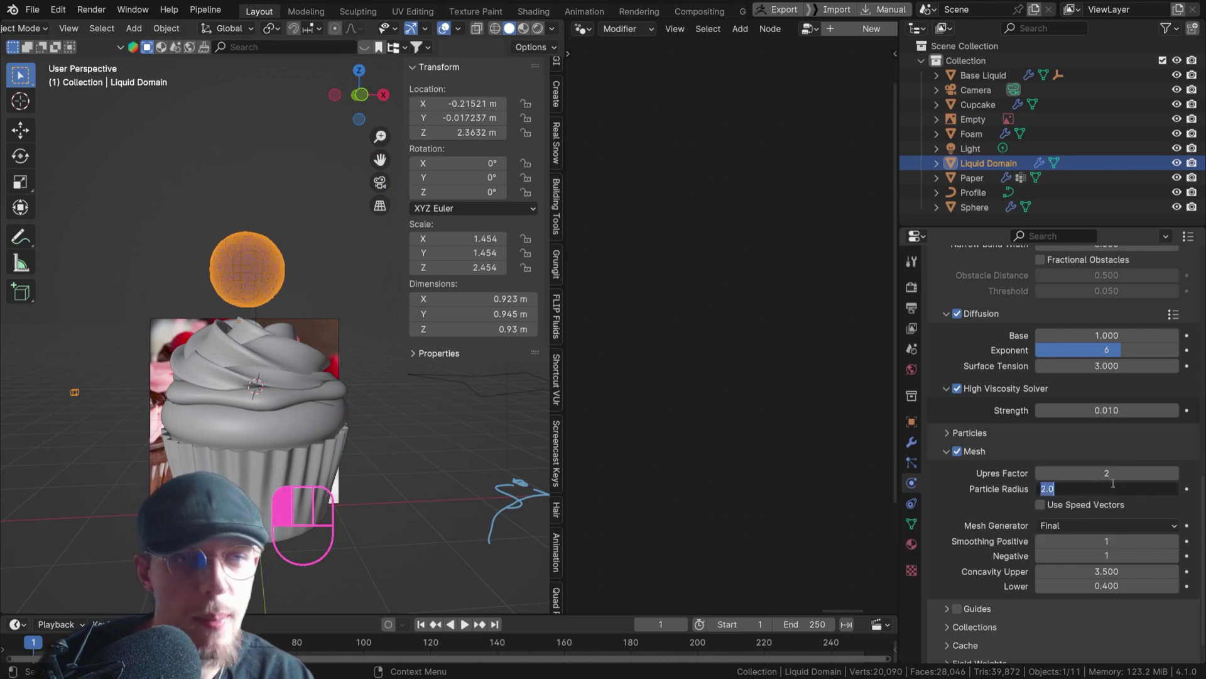
text(3)
key(Return)
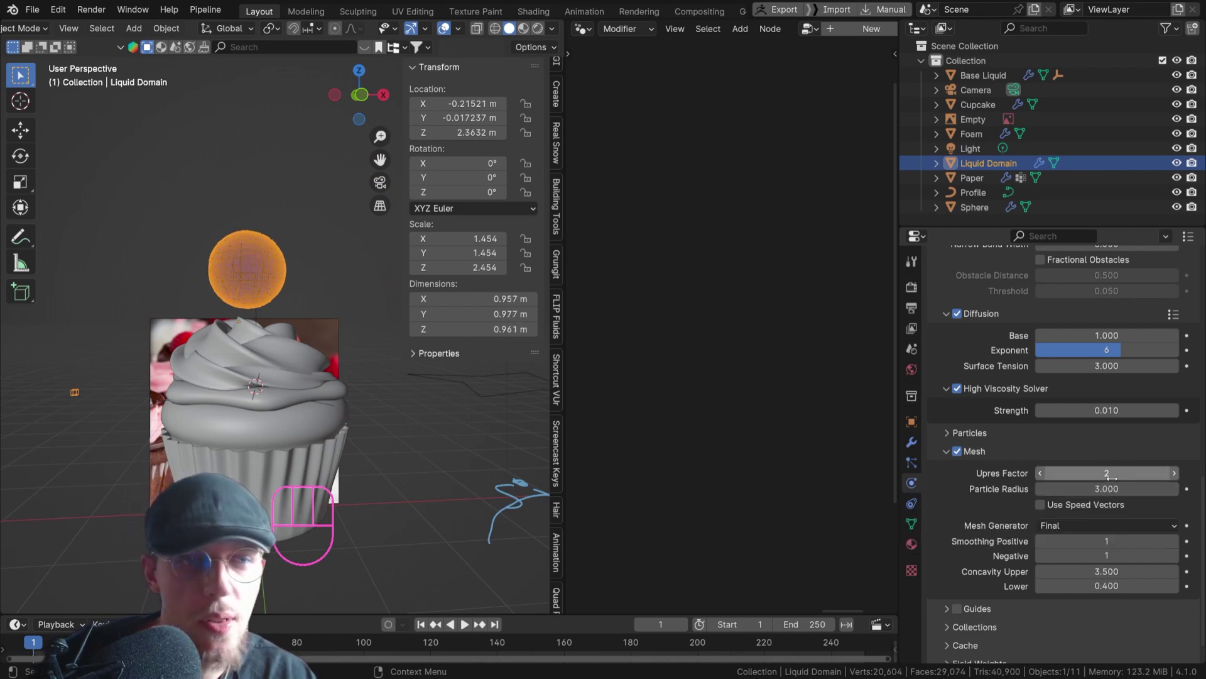
click(1114, 489)
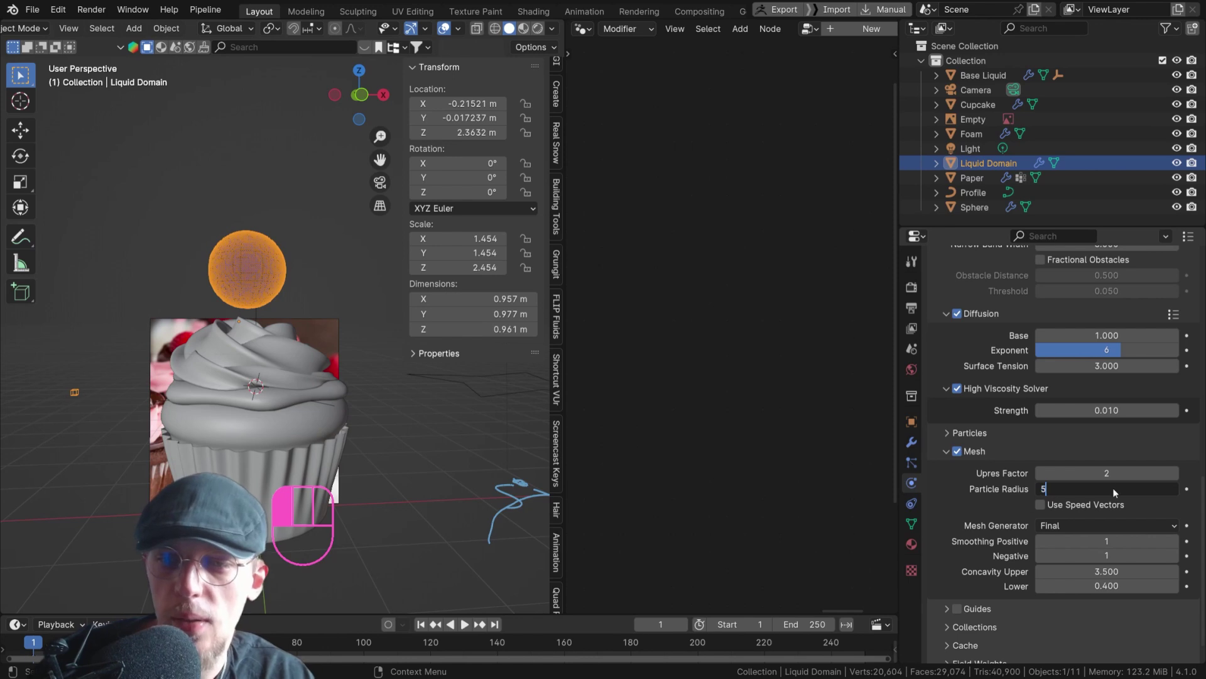
text(5)
key(Return)
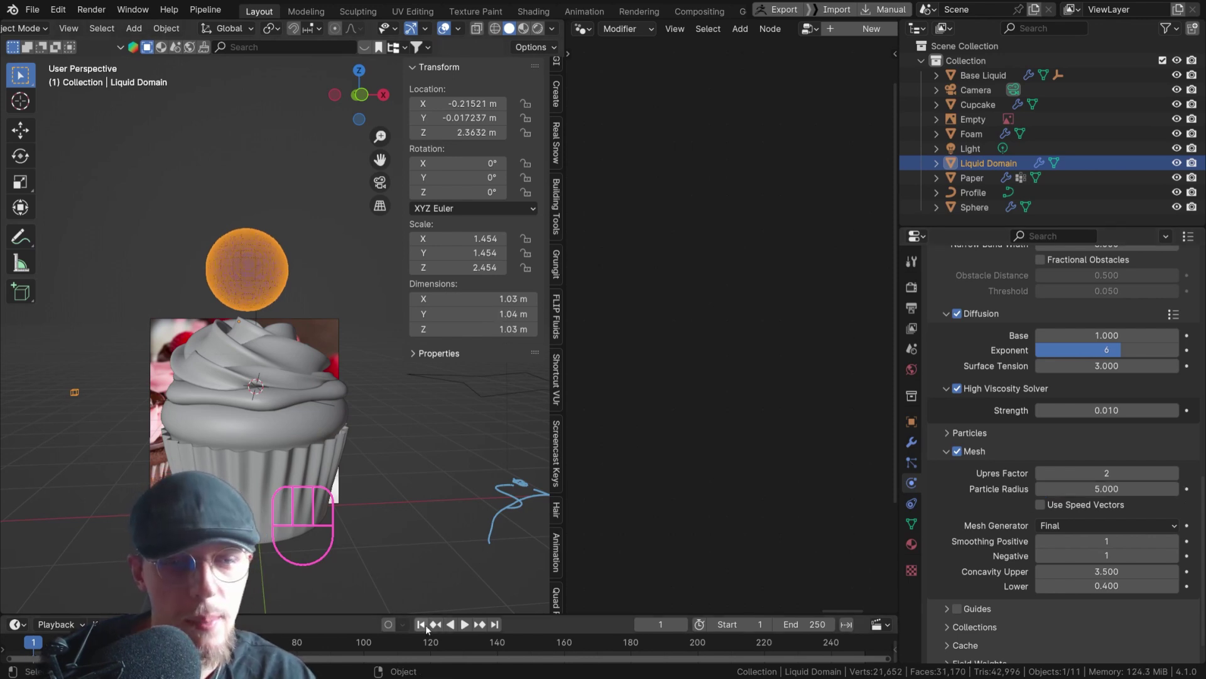
Play the simulation to frame 17, then review the liquid domain's fluid settings
key(space)
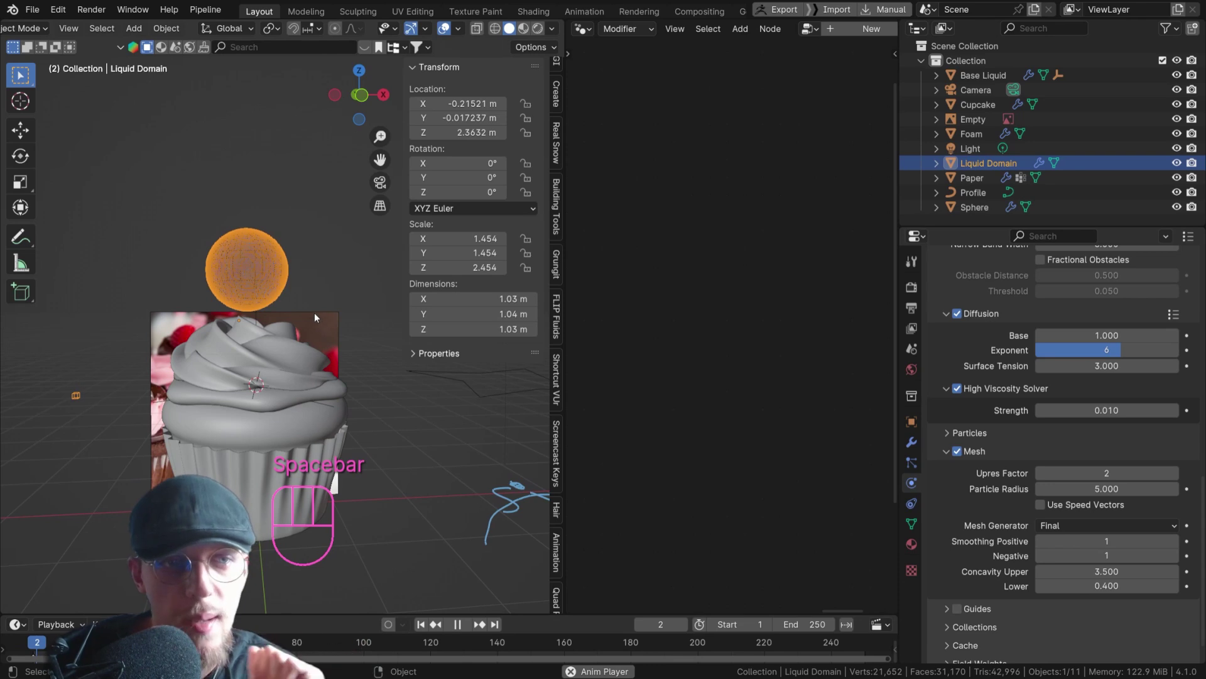
key(space)
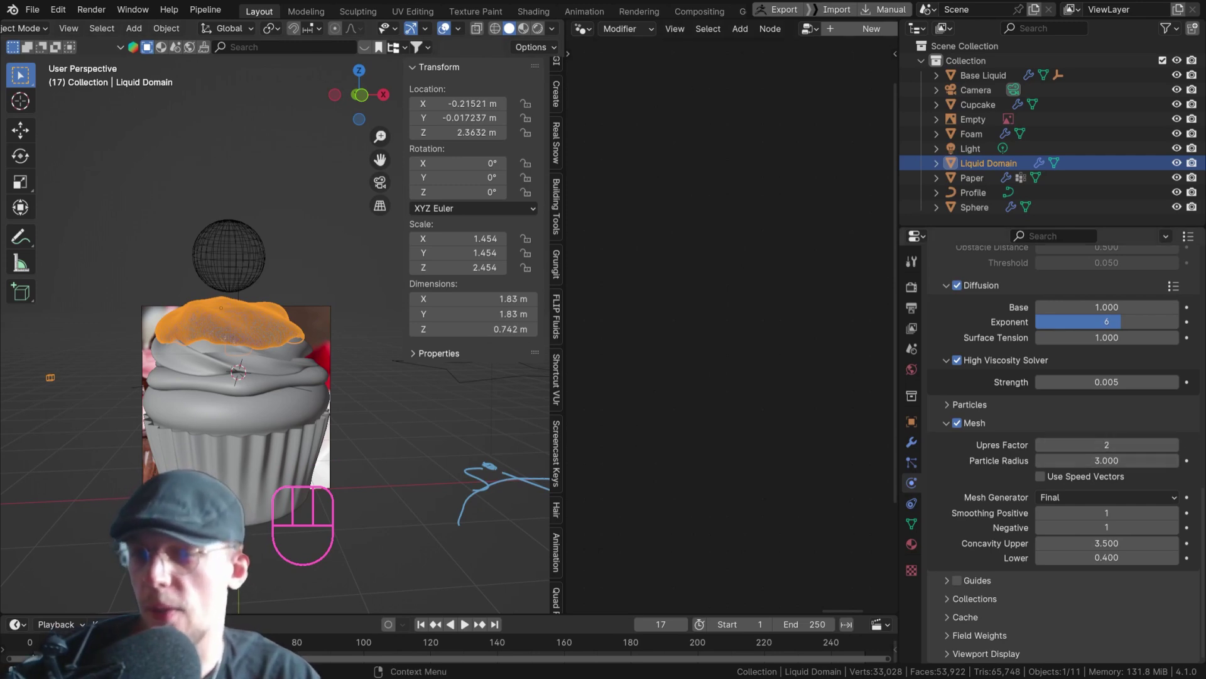
scroll(1061, 453, up, 3)
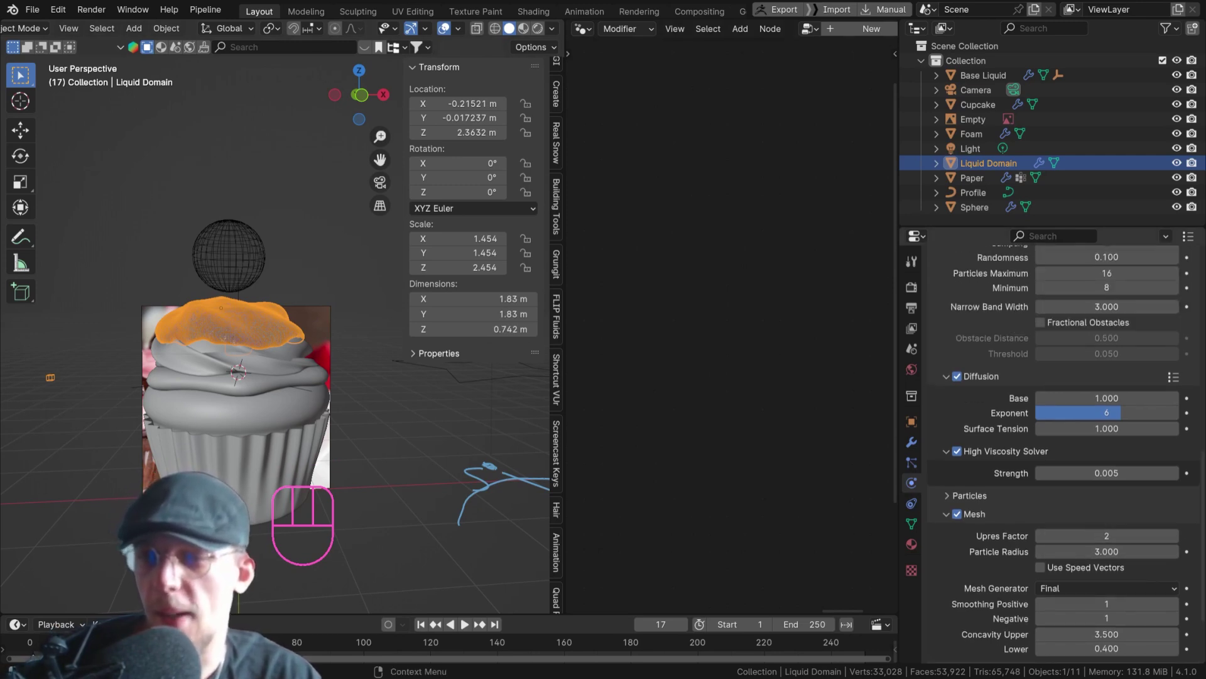
scroll(1062, 452, down, 2)
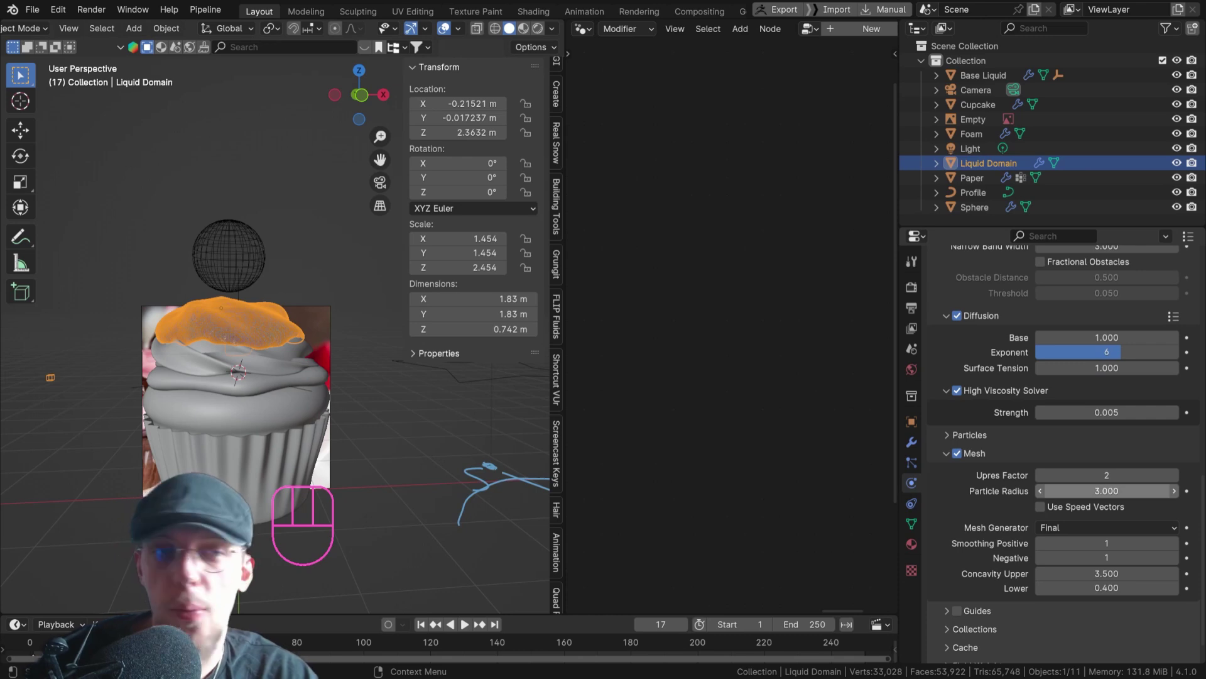
scroll(1061, 452, up, 5)
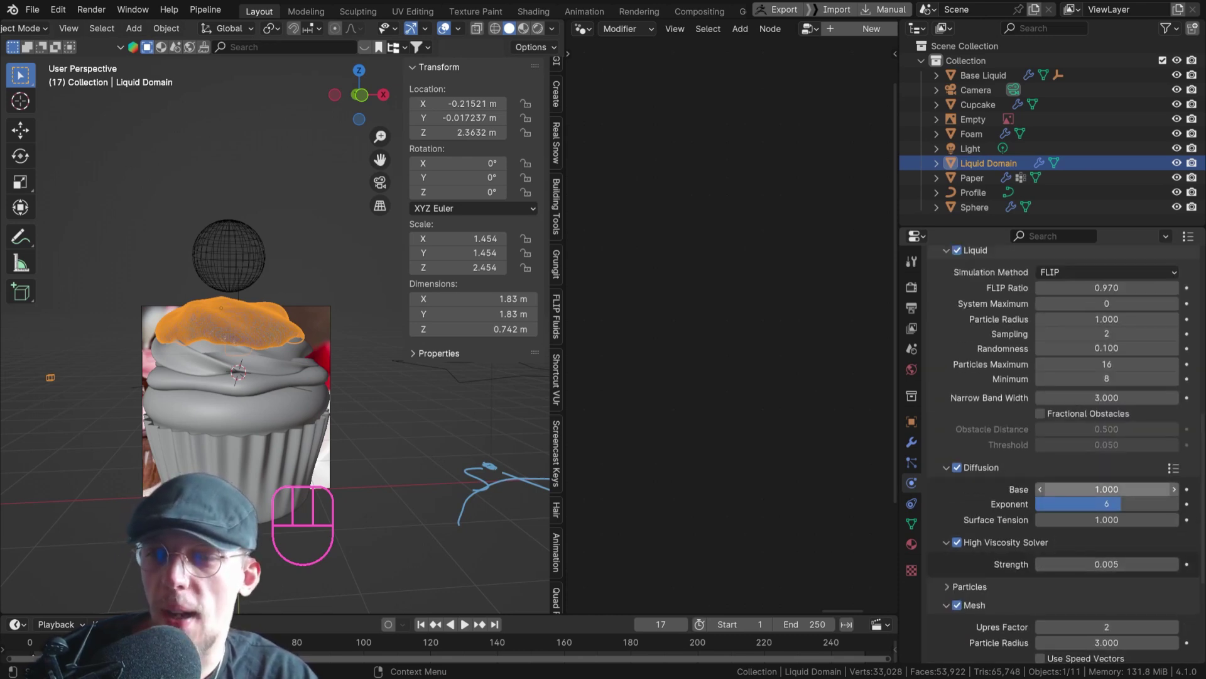
scroll(1107, 465, down, 2)
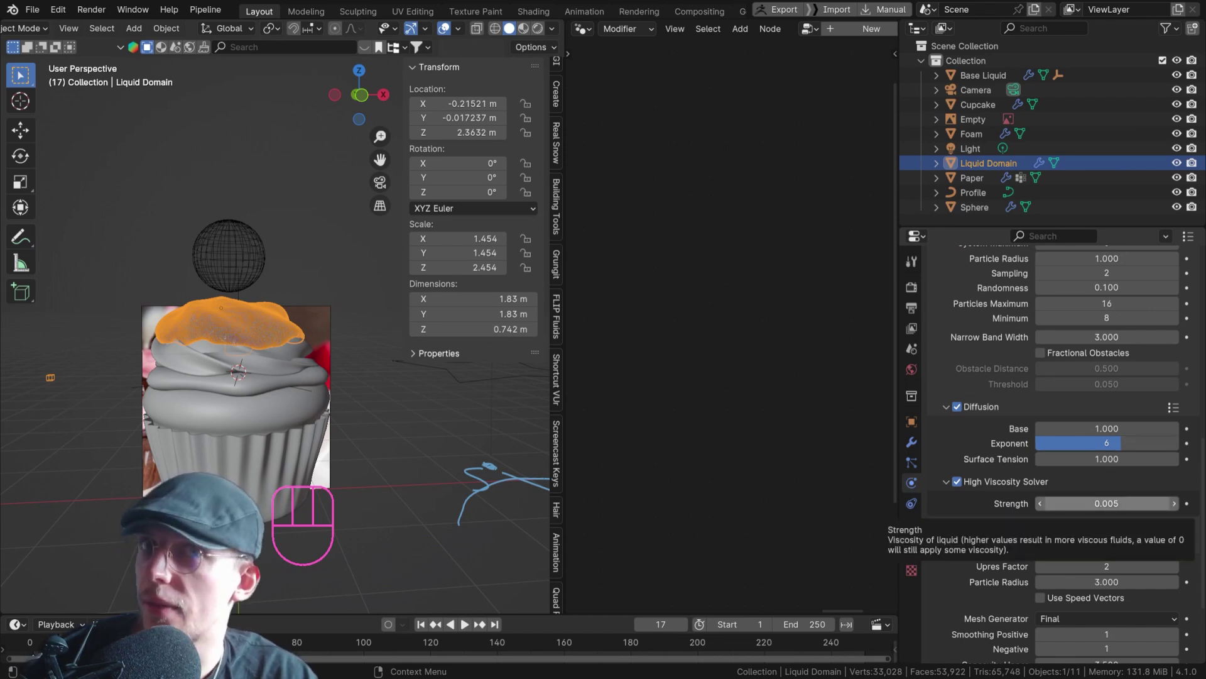
scroll(1107, 465, up, 12)
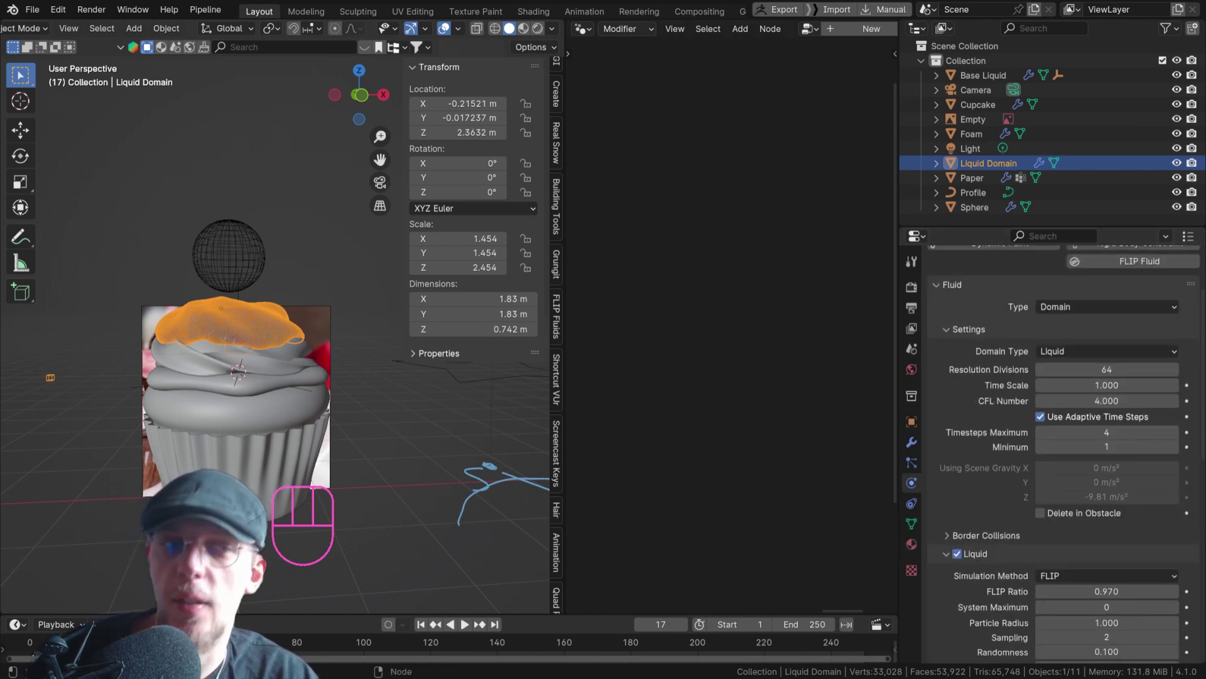
Convert the liquid domain into a regular mesh with Object > Convert > Mesh
middle_drag(94, 377, 182, 129)
click(167, 29)
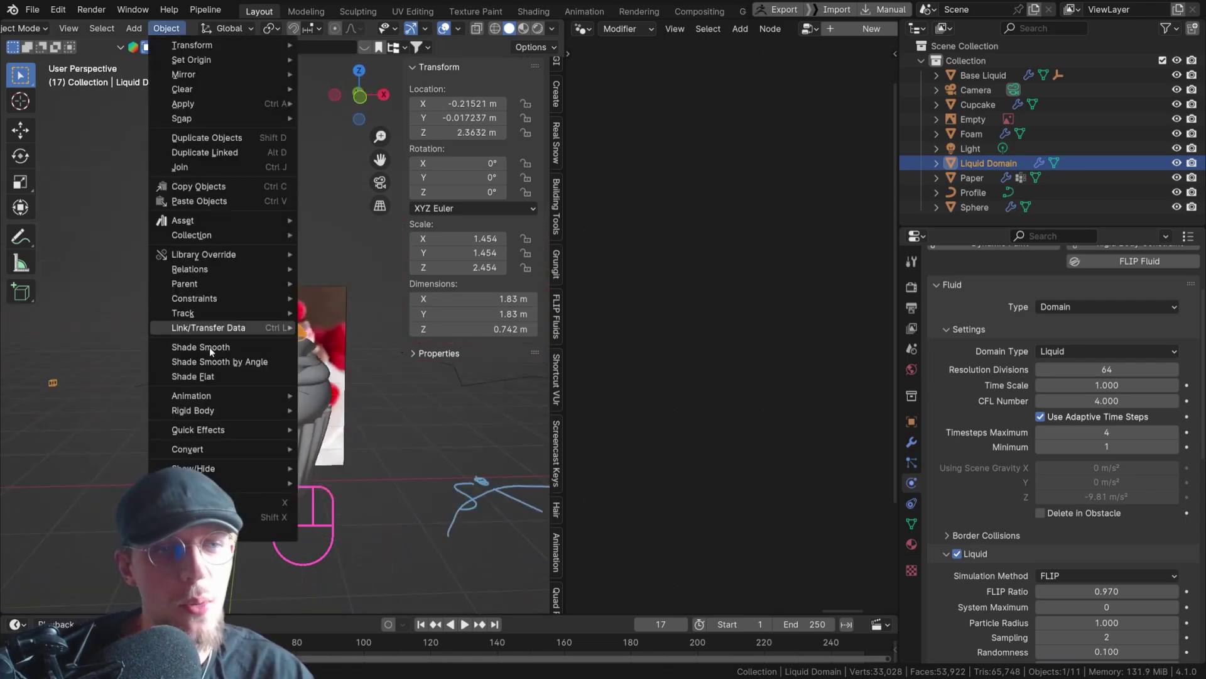
mouse_move(210, 448)
click(349, 463)
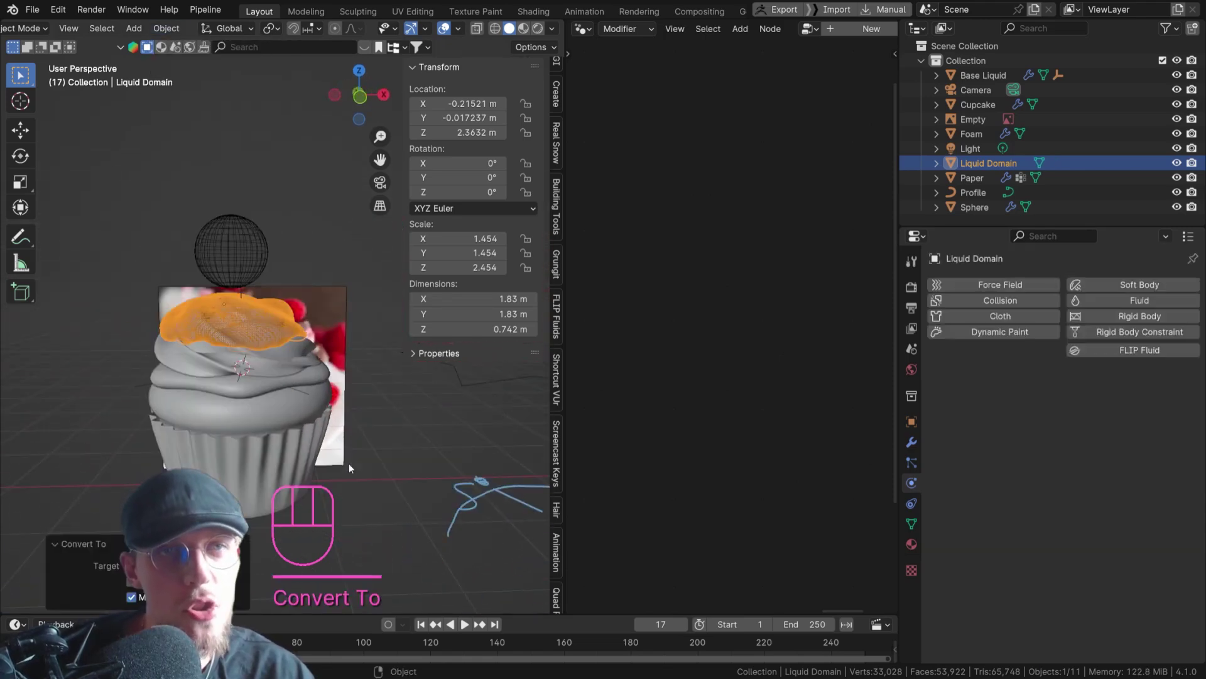
Delete the wireframe Sphere liquid source above the cupcake, then reselect the liquid mesh
scroll(224, 311, up, 3)
click(220, 316)
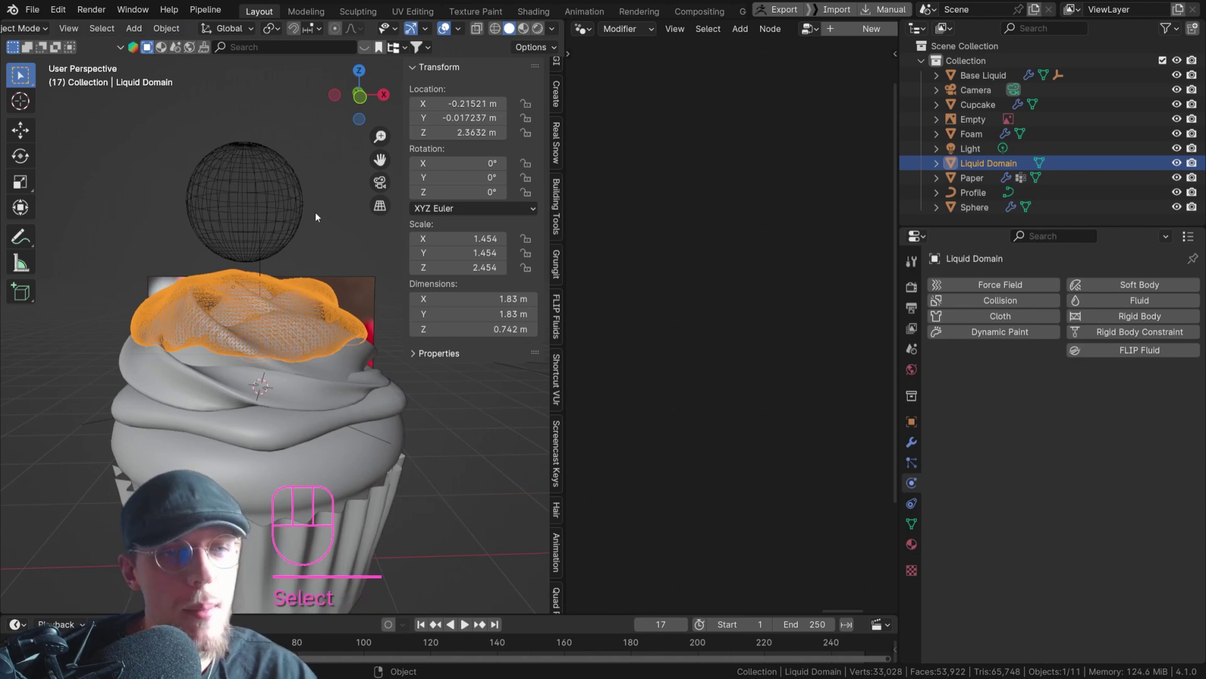
click(258, 221)
key(Delete)
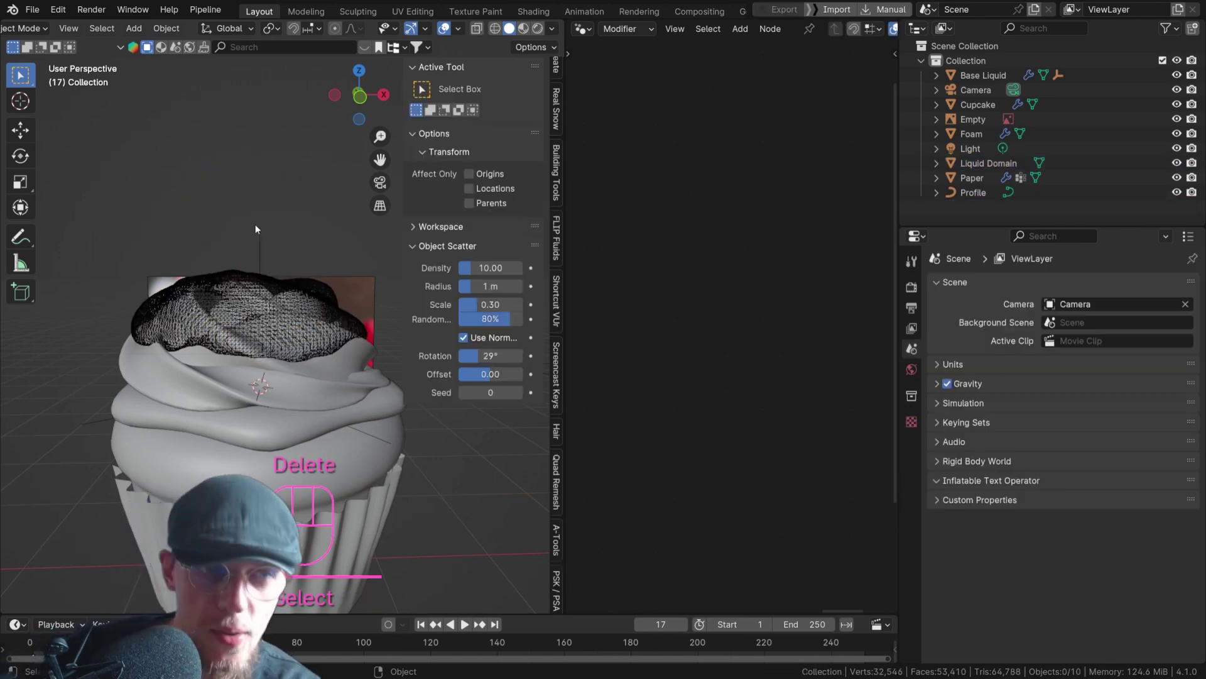
click(244, 289)
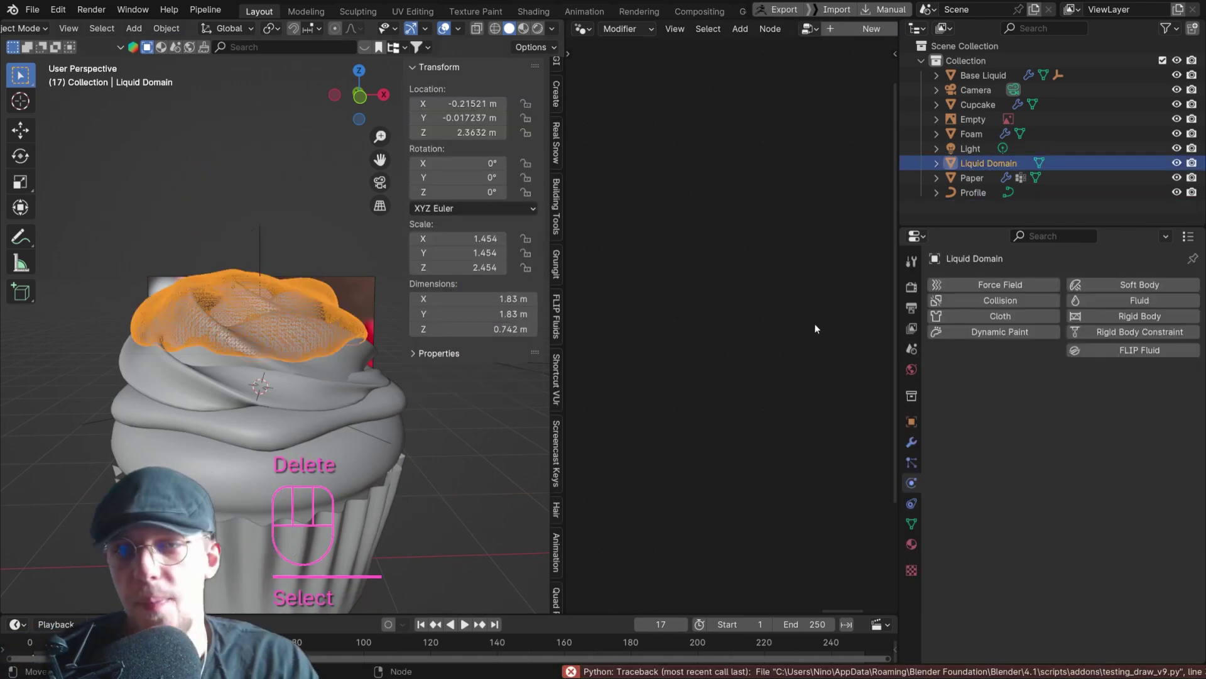
Set the liquid mesh's Viewport Display to Solid instead of Bounds
click(912, 421)
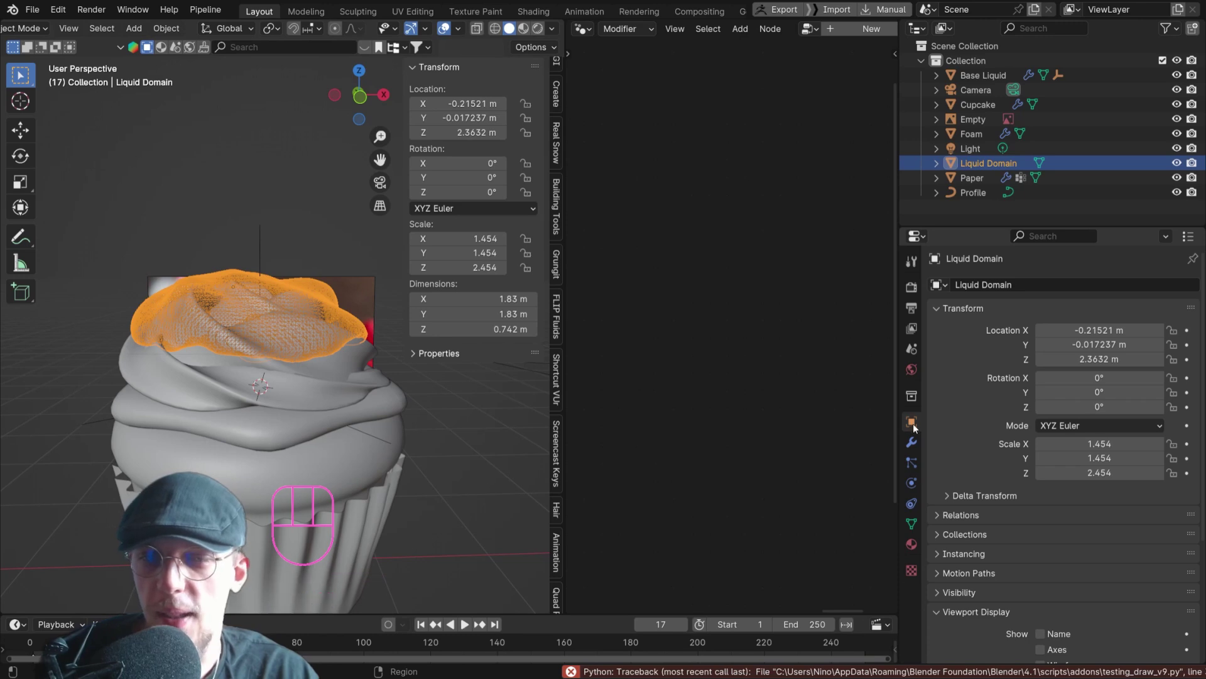
scroll(1000, 437, down, 5)
click(1059, 592)
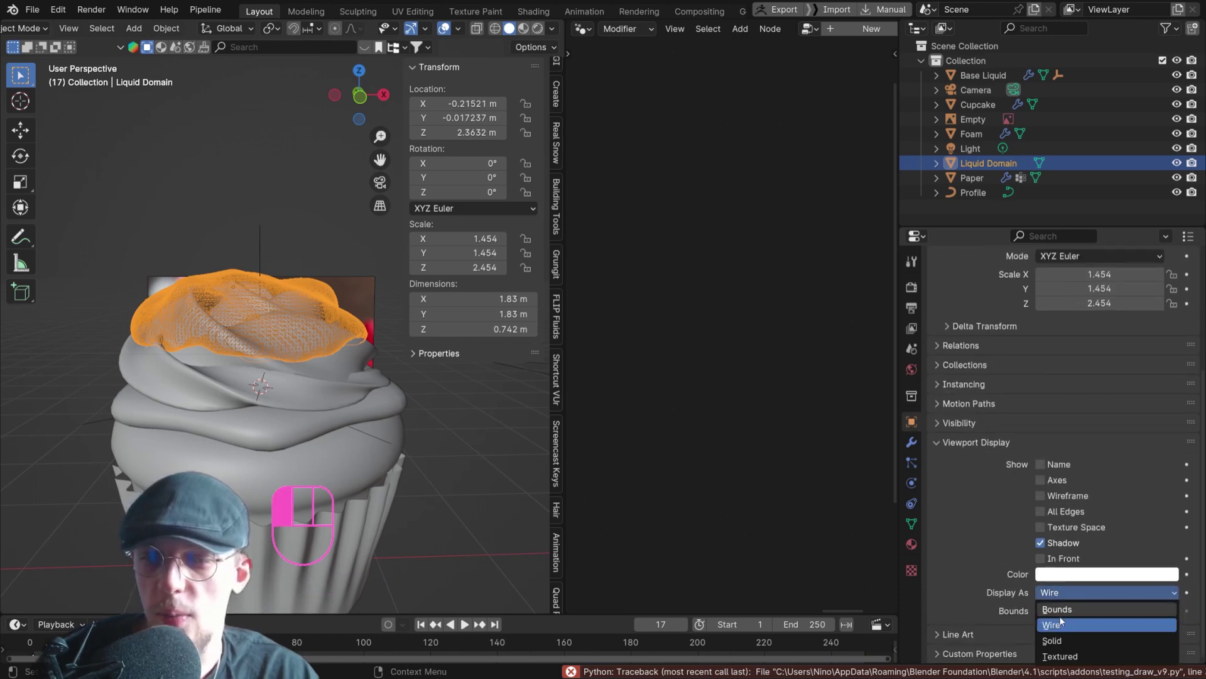
click(1062, 609)
click(1086, 594)
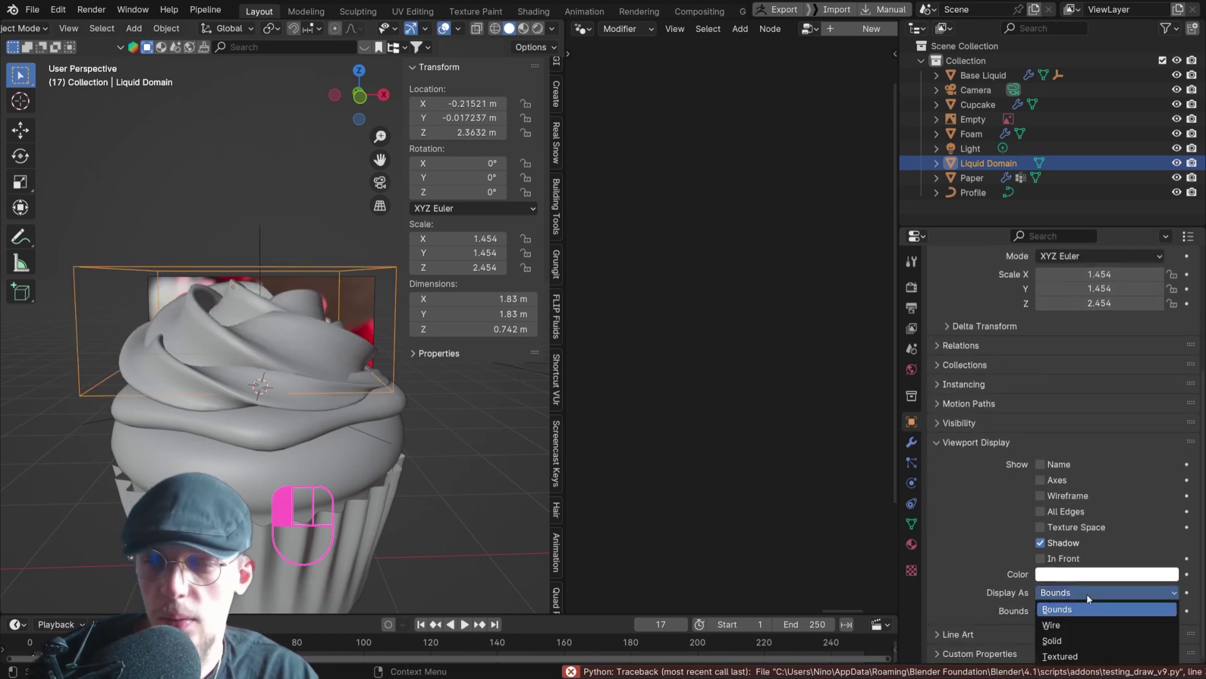
click(1076, 641)
click(487, 447)
middle_drag(488, 448, 345, 376)
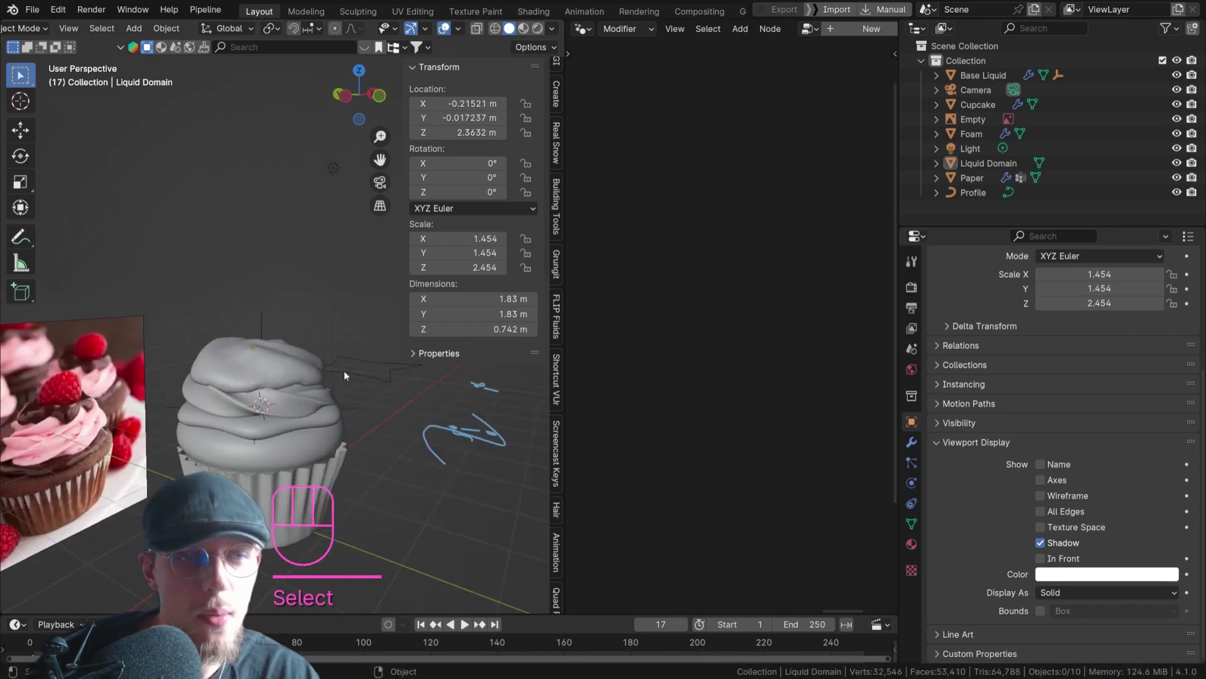